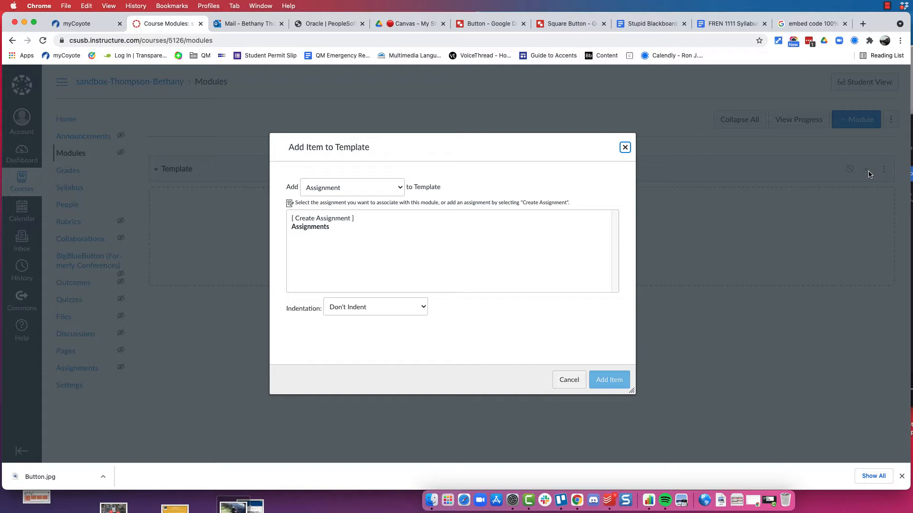
# Create a new page named ".0" and add it to the Template module.
pyautogui.click(400, 189)
pyautogui.click(386, 219)
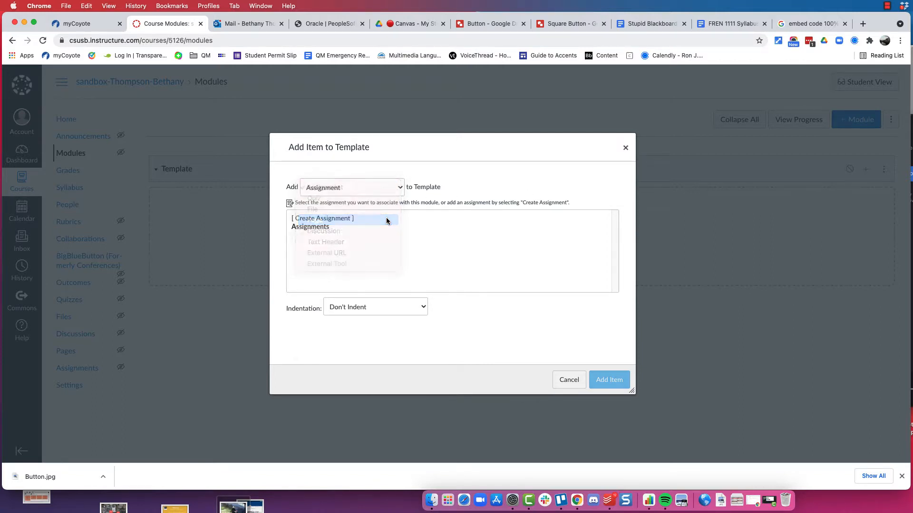
pyautogui.click(318, 218)
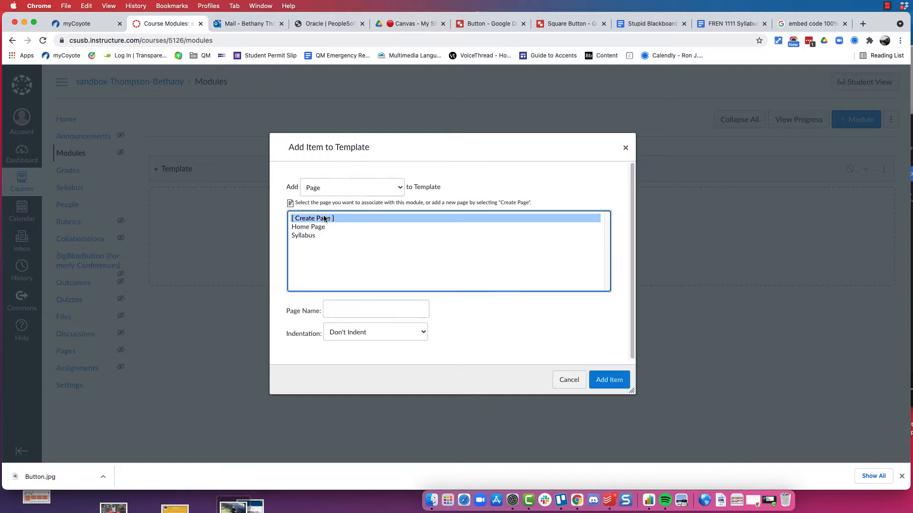
pyautogui.click(347, 312)
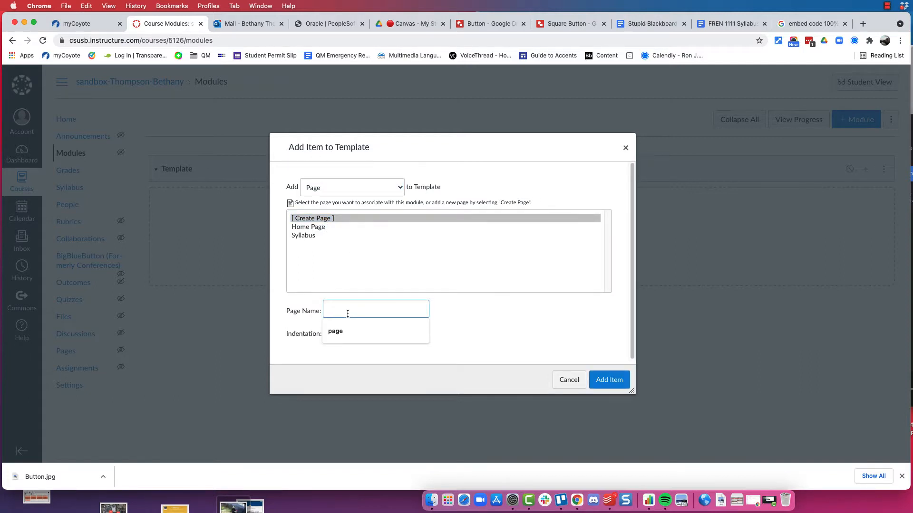
pyautogui.write('.0')
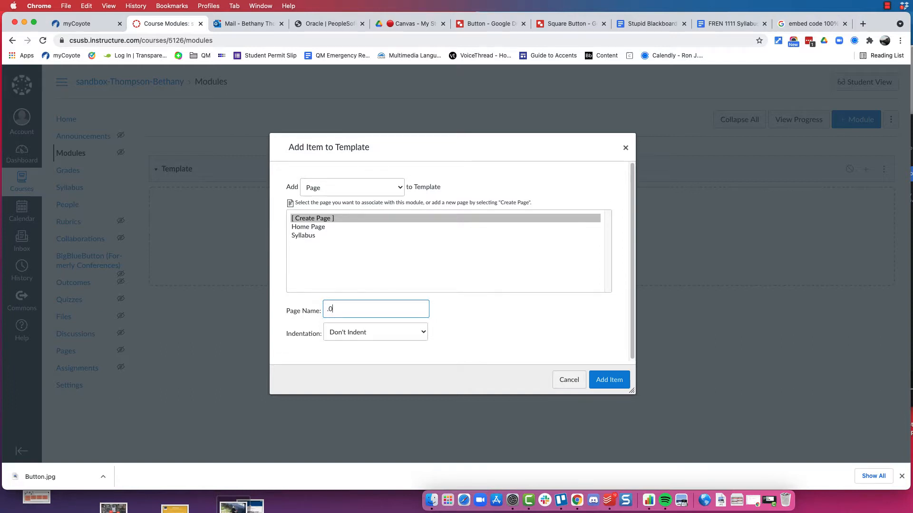
pyautogui.click(327, 309)
pyautogui.press('BackSpace')
pyautogui.click(617, 383)
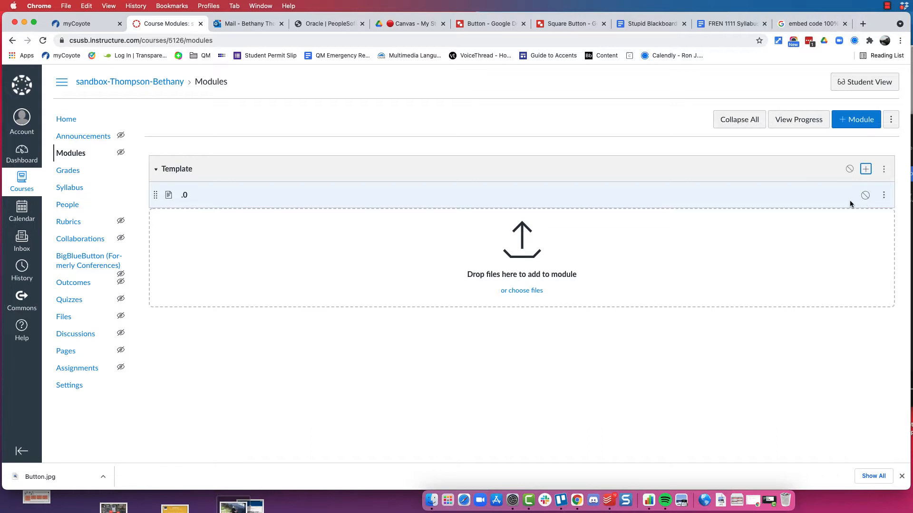
pyautogui.click(885, 197)
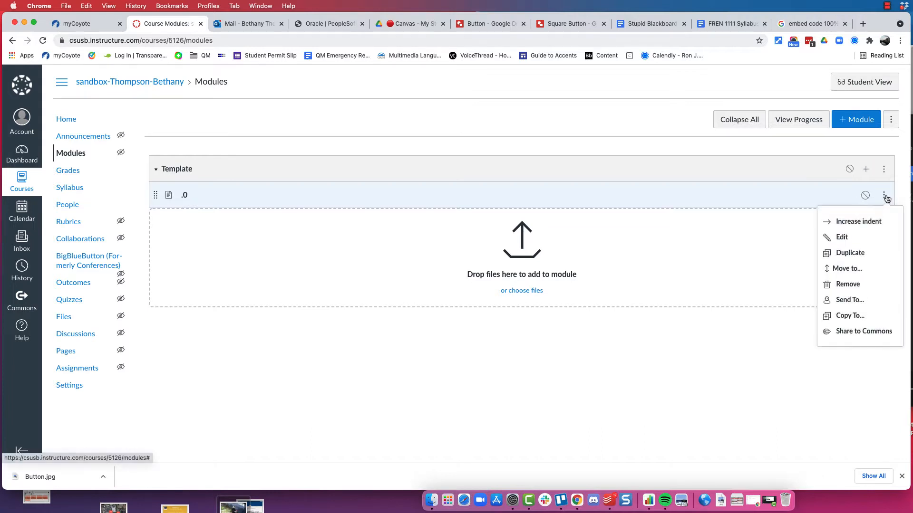
pyautogui.click(863, 237)
pyautogui.click(511, 326)
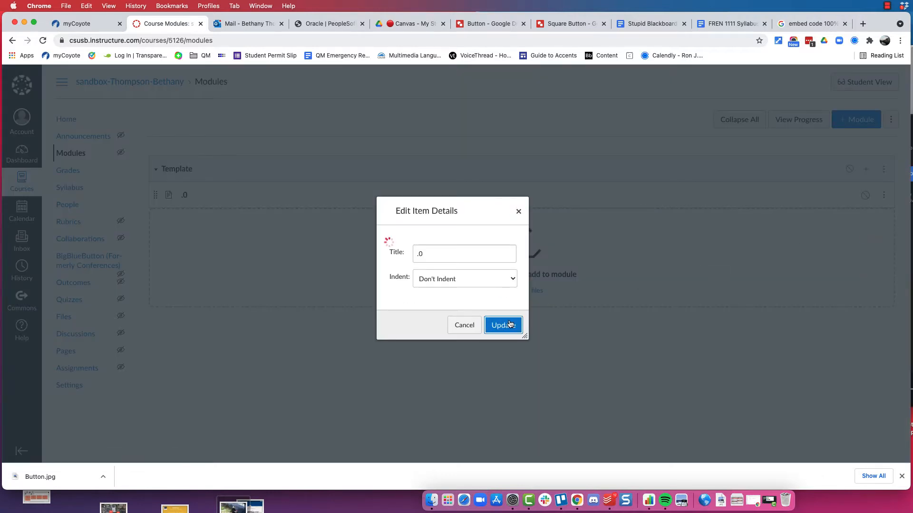
# Open the ".0" page for editing, rename it ".0 Learning Goals" and save it without publishing.
pyautogui.click(185, 199)
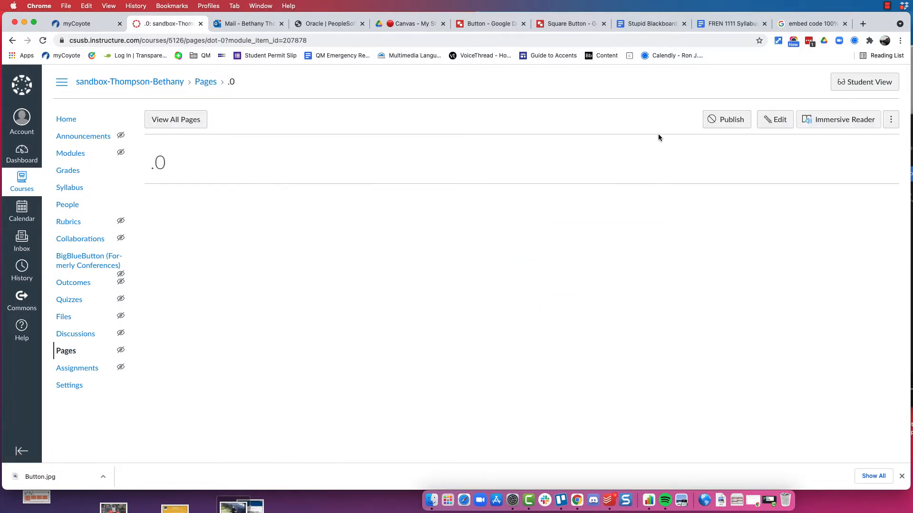
pyautogui.click(773, 126)
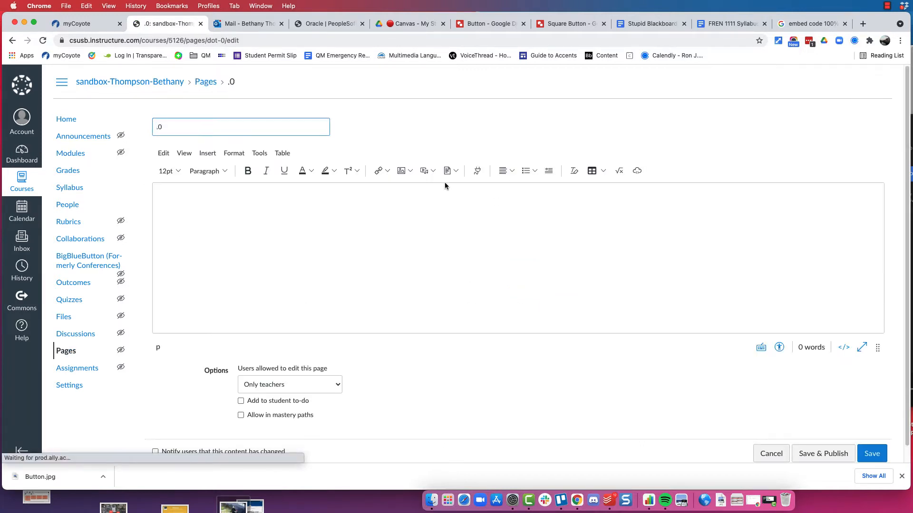
pyautogui.click(302, 128)
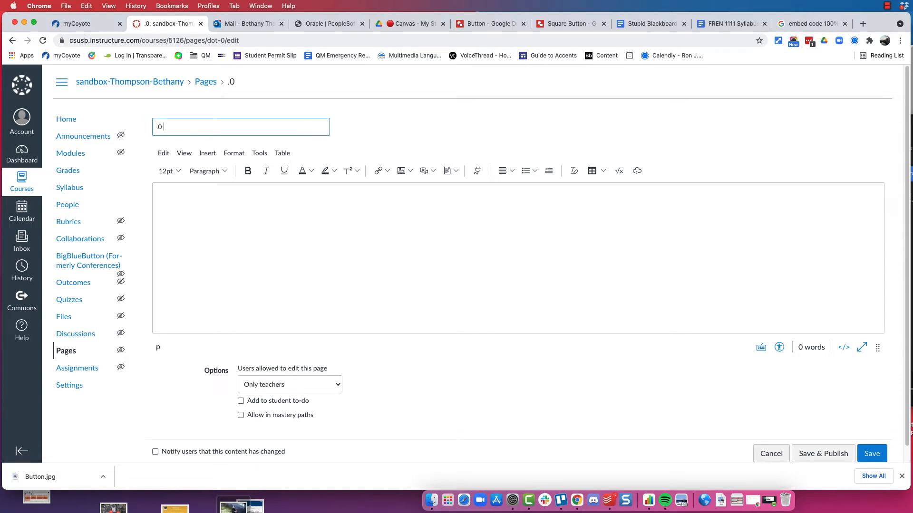
pyautogui.write('Learning Goals')
pyautogui.click(872, 454)
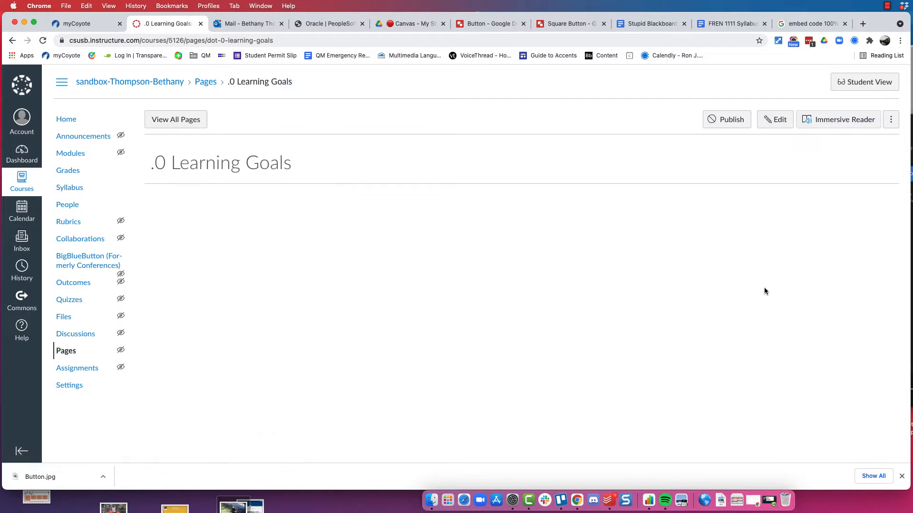
# Return to the course modules and add a new page named ".1 Check In" to the Template module.
pyautogui.click(70, 155)
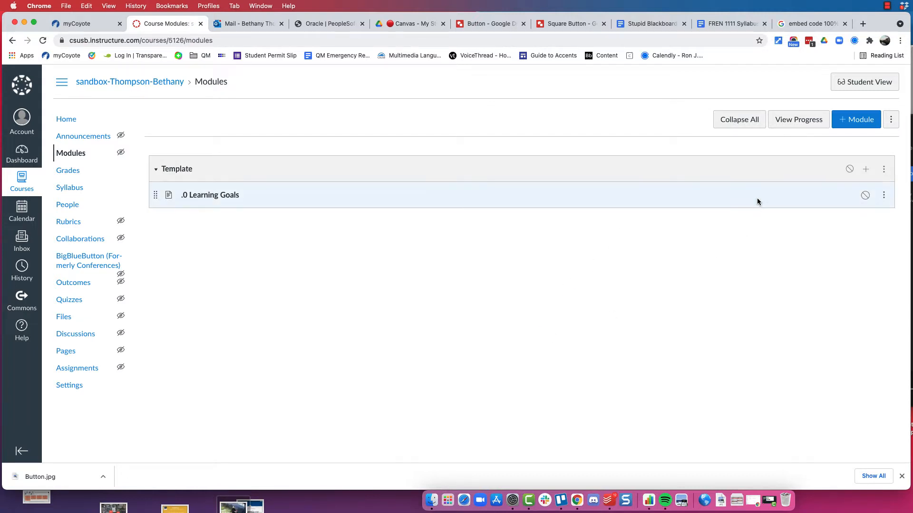
pyautogui.click(866, 170)
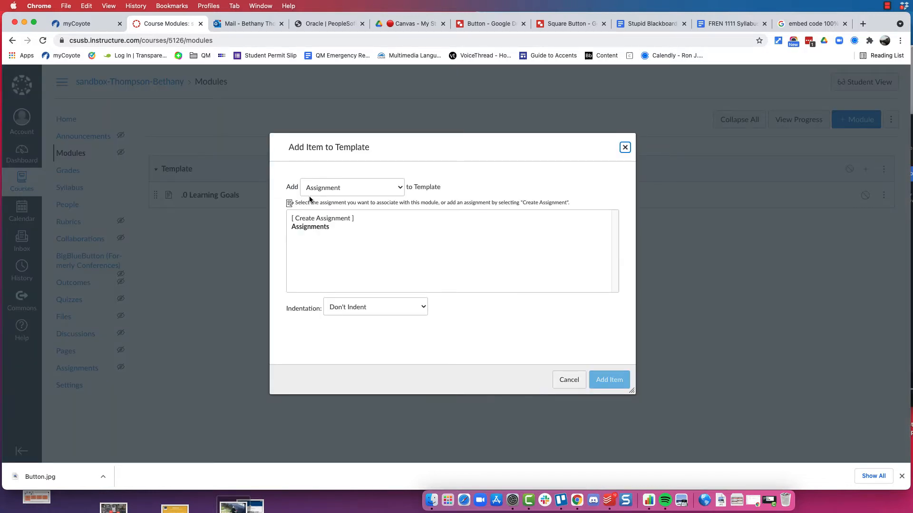
pyautogui.click(367, 190)
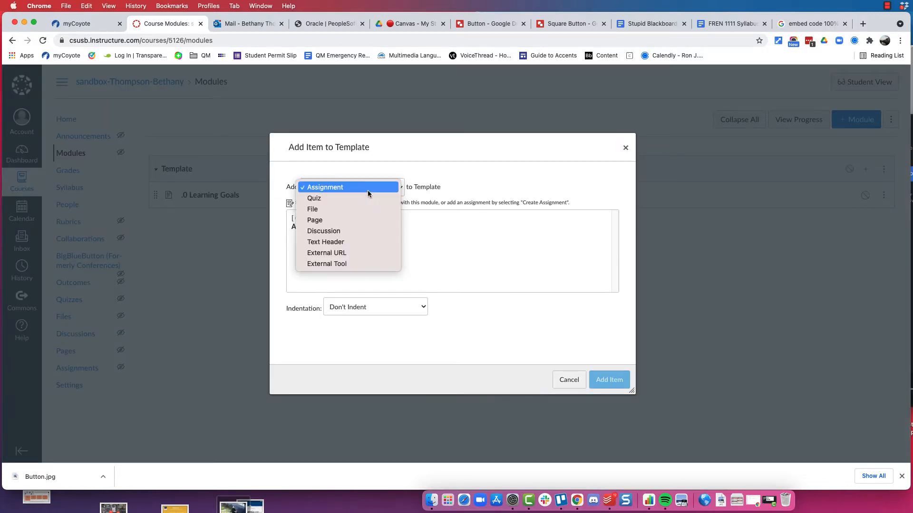
pyautogui.click(362, 219)
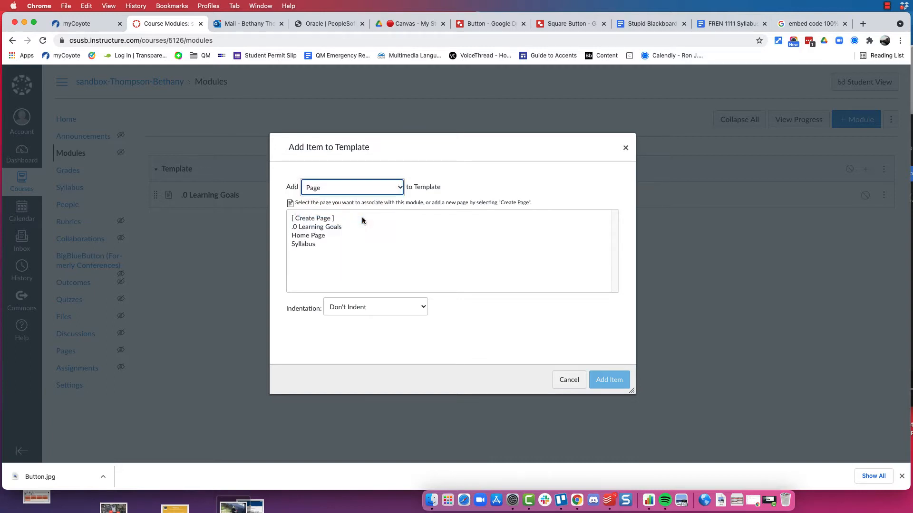
pyautogui.click(336, 219)
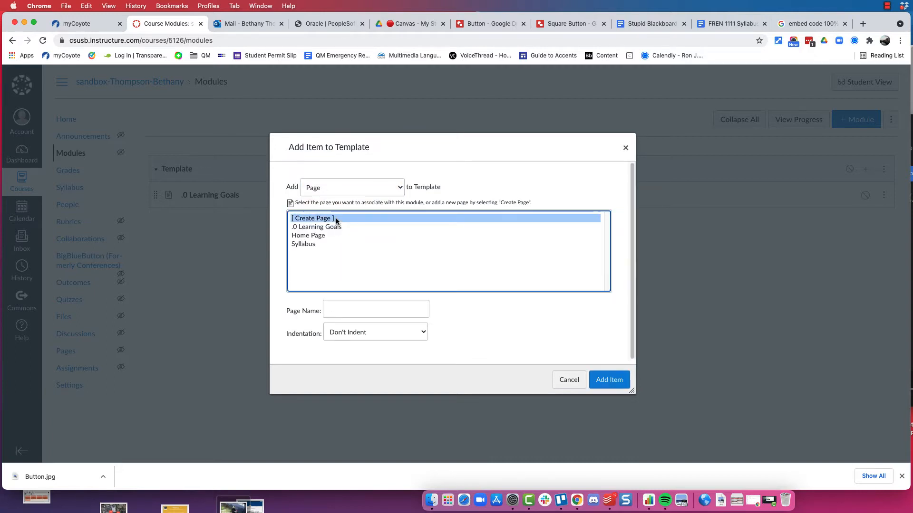
pyautogui.click(328, 313)
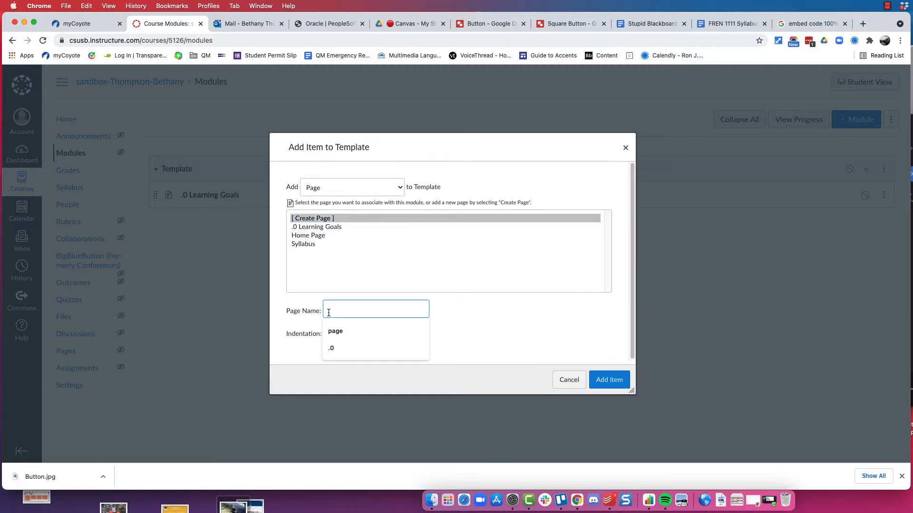
pyautogui.write('.1 C')
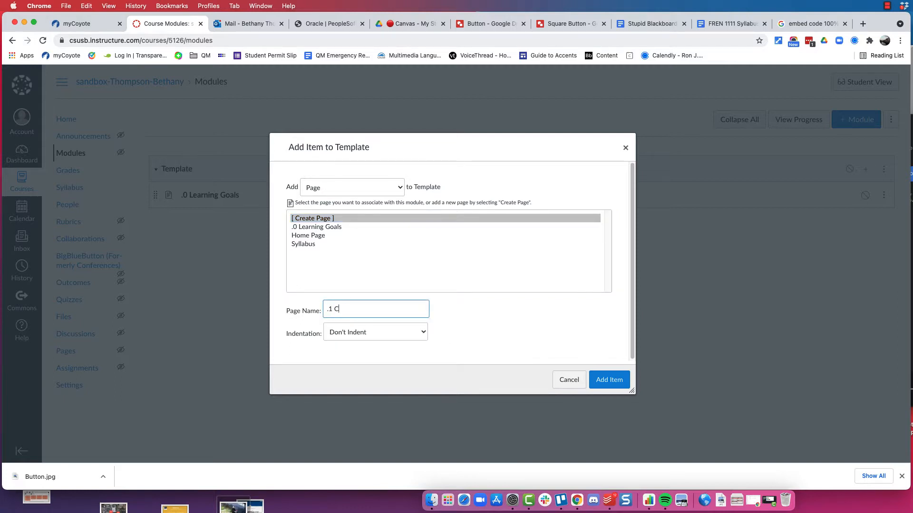
pyautogui.write('heck In/')
pyautogui.press('BackSpace')
pyautogui.click(594, 380)
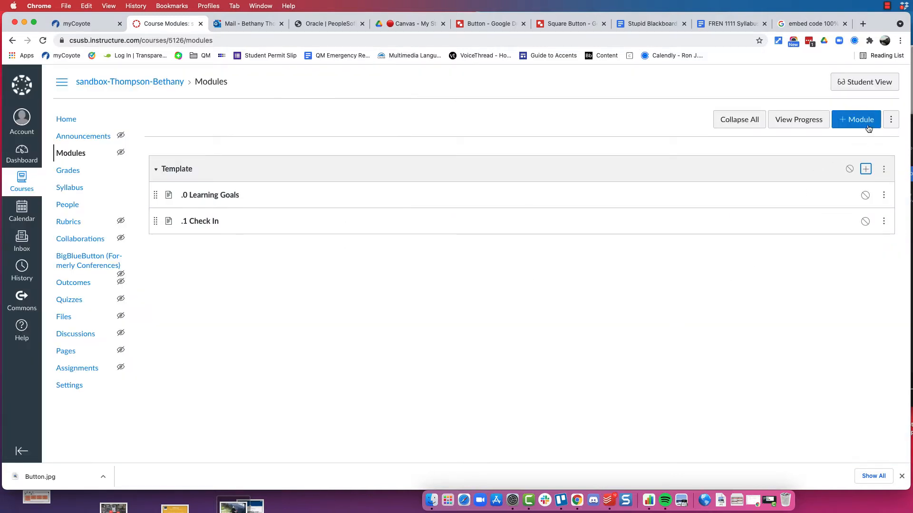
# Add another new page named ".2 Vocabulaire" to the Template module.
pyautogui.click(862, 170)
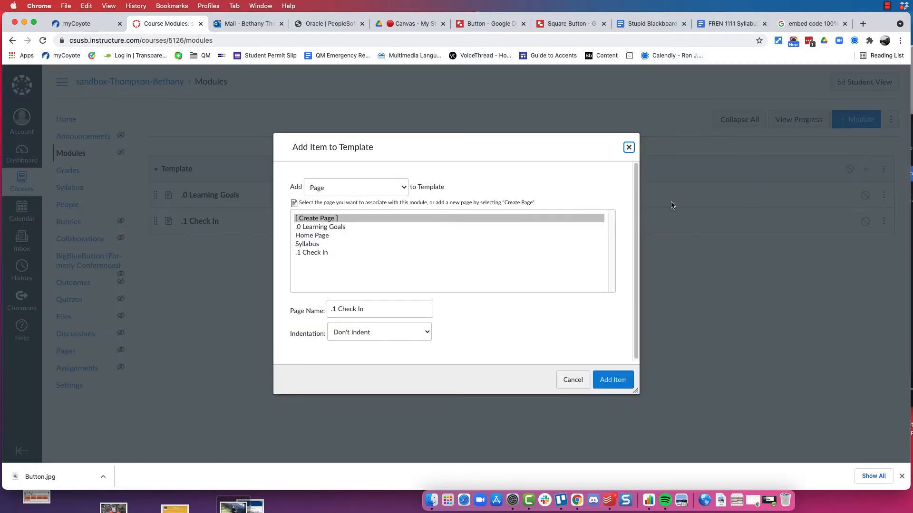
pyautogui.click(338, 219)
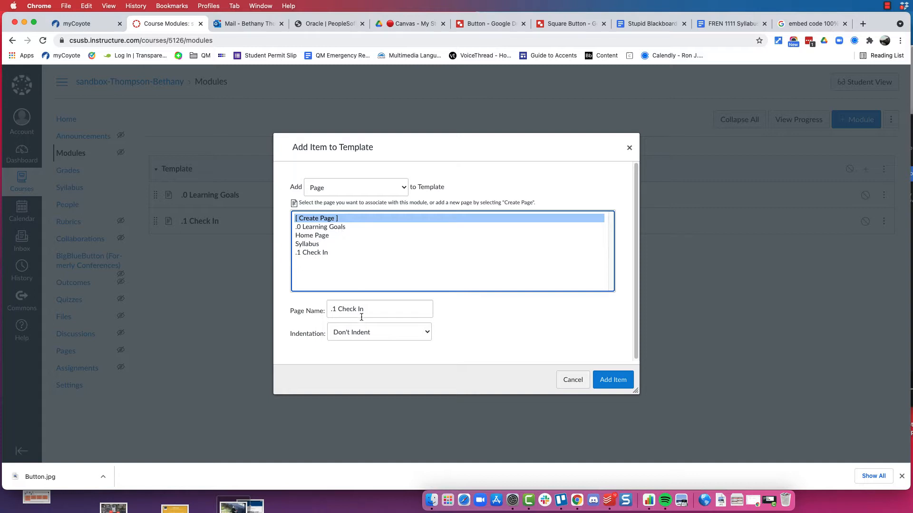
pyautogui.moveTo(383, 313); pyautogui.dragTo(273, 309)
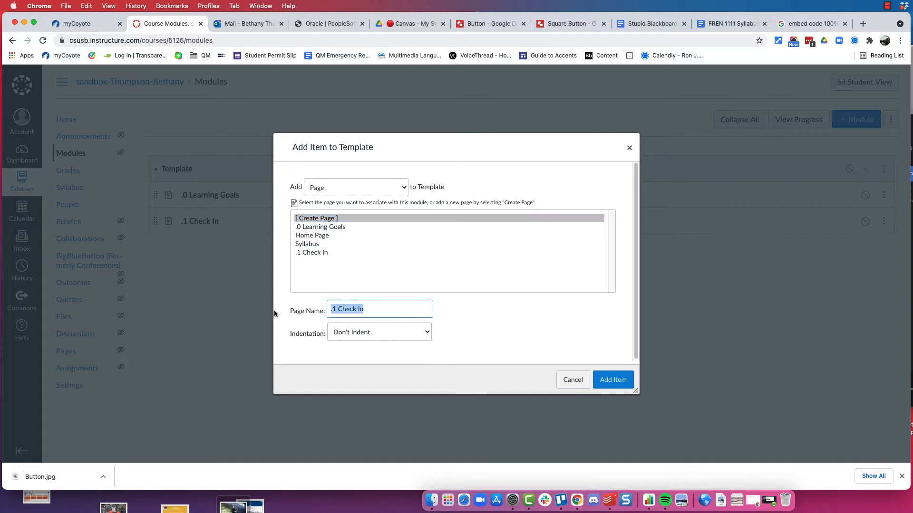
pyautogui.write('.2 Vocabularyire')
pyautogui.click(605, 380)
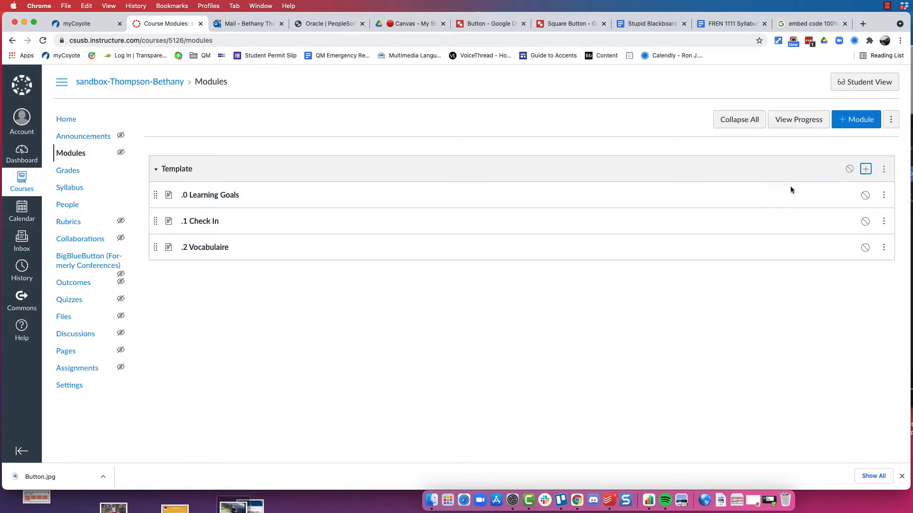
# Add a new page named ".3 VoiceThread" to the Template module.
pyautogui.click(864, 169)
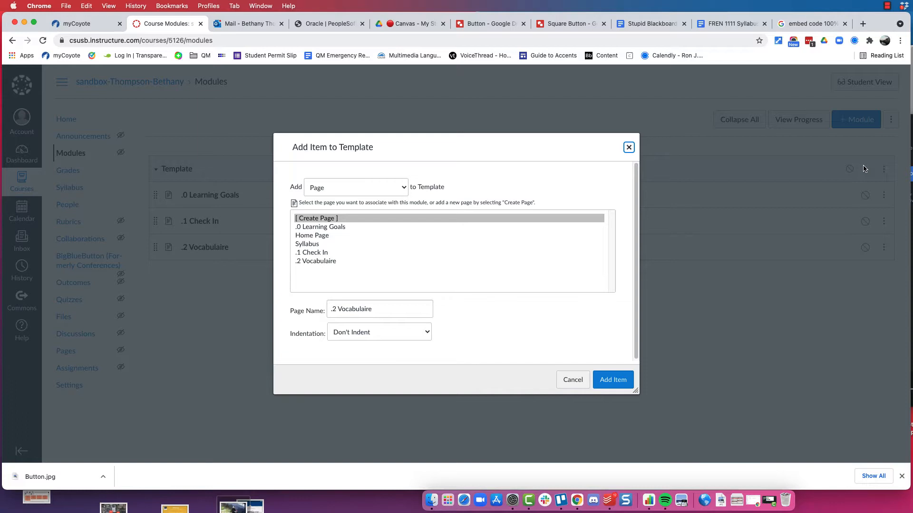
pyautogui.click(369, 218)
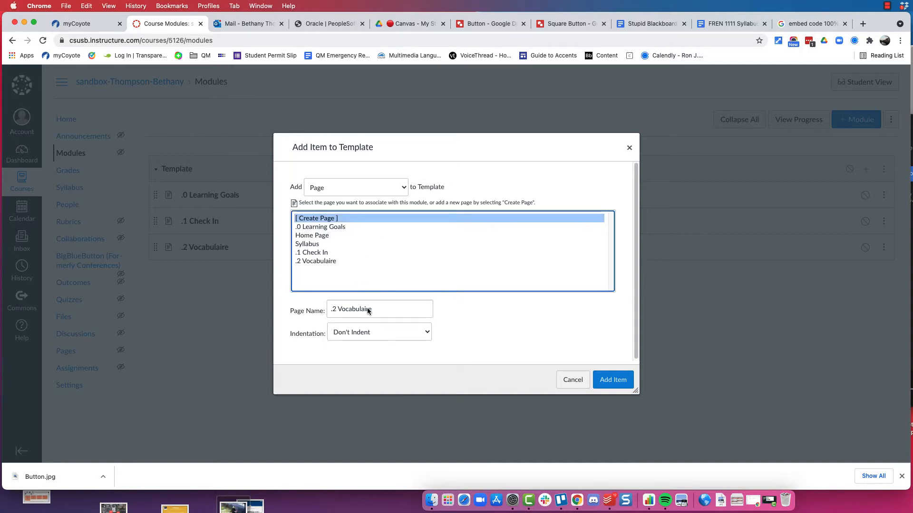
pyautogui.tripleClick(401, 302)
pyautogui.write('.3')
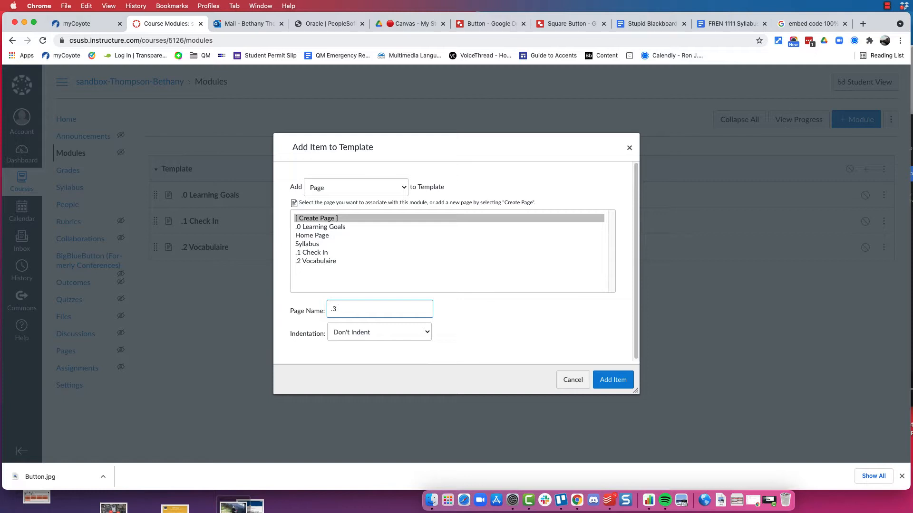
pyautogui.write(' VoiceThread')
pyautogui.click(616, 380)
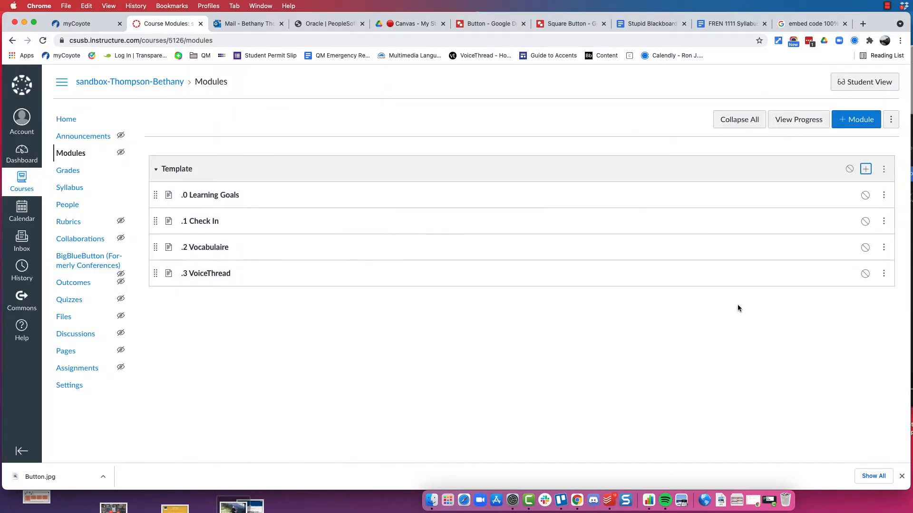
# Add a new page named ".4 Je lis et j'écoute" to the Template module.
pyautogui.click(865, 170)
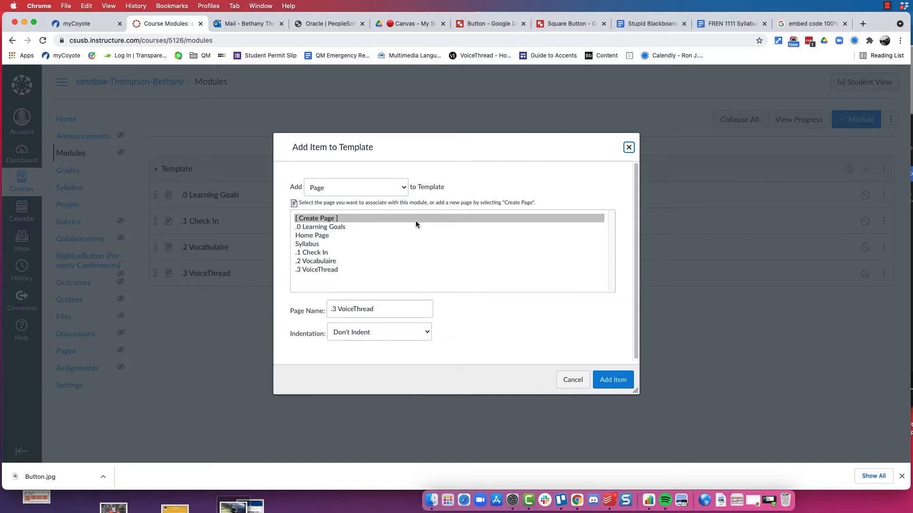
pyautogui.click(334, 191)
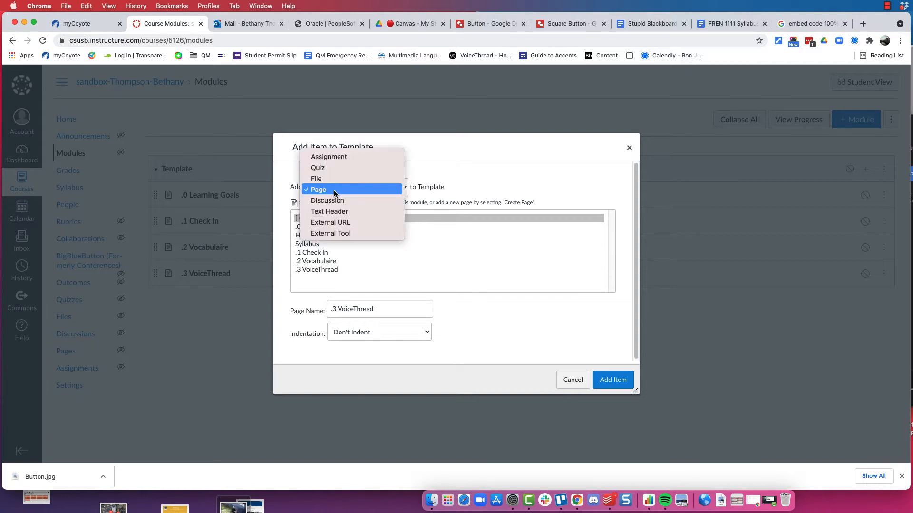
pyautogui.click(334, 190)
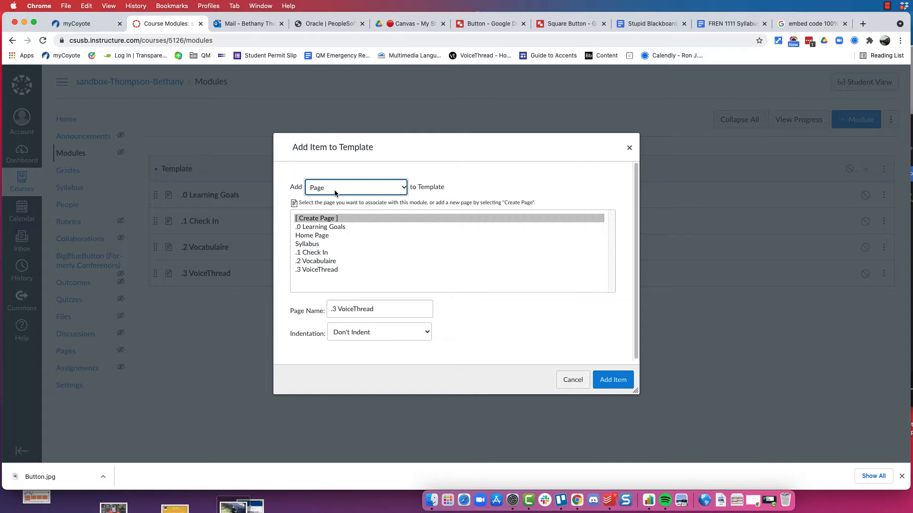
pyautogui.moveTo(387, 309); pyautogui.dragTo(263, 291)
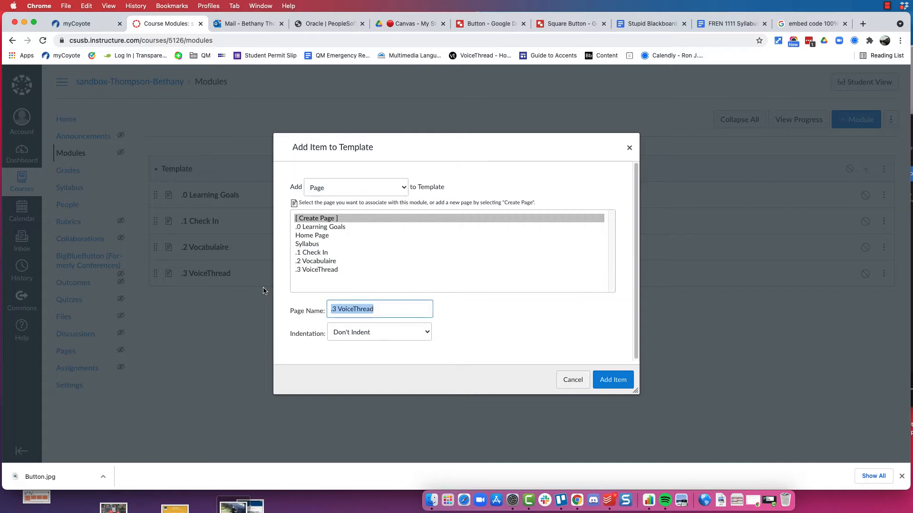
pyautogui.write(".4 Je lis et j'")
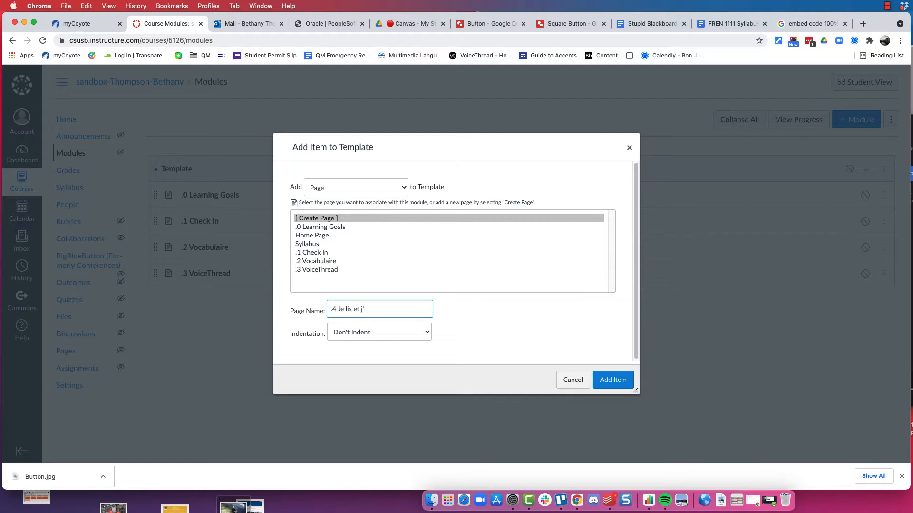
pyautogui.write('écoute')
pyautogui.click(610, 380)
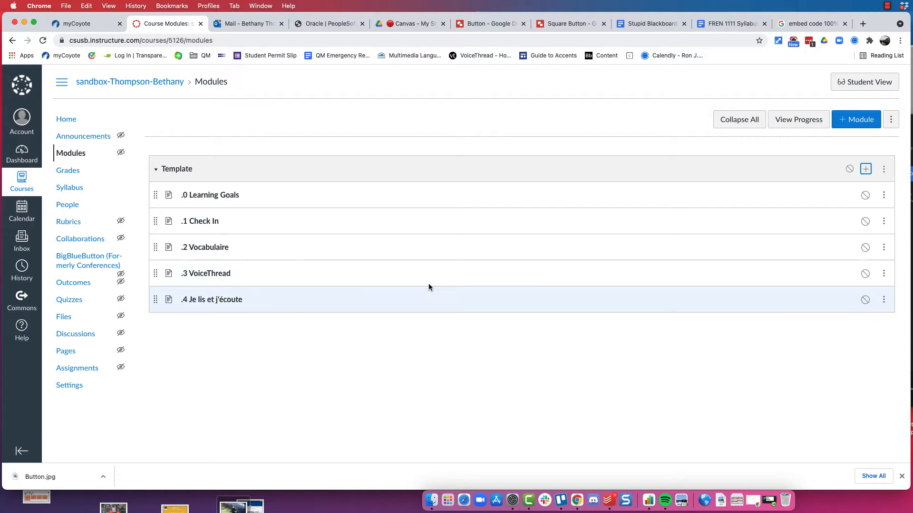
# Add a new assignment named ".4 Je résume" to the Template module, indented 1 level.
pyautogui.click(865, 169)
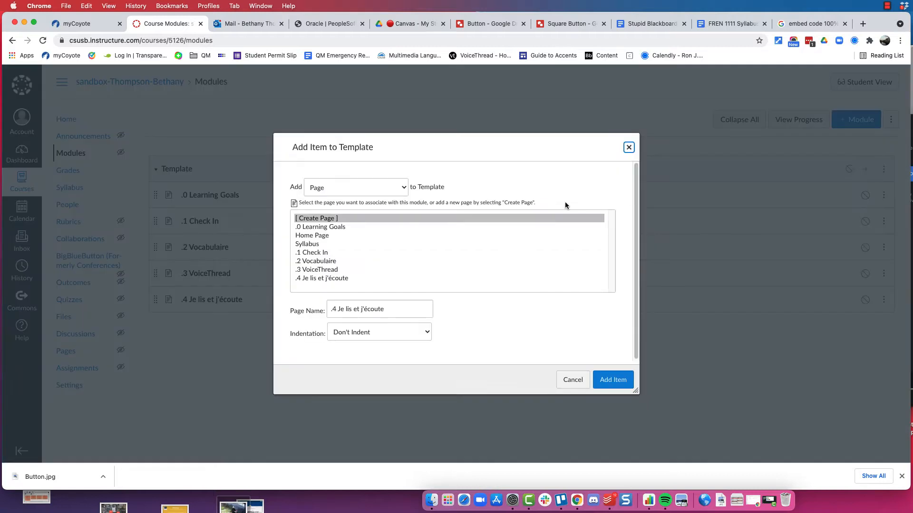
pyautogui.click(363, 192)
pyautogui.click(375, 157)
pyautogui.click(335, 220)
pyautogui.click(358, 309)
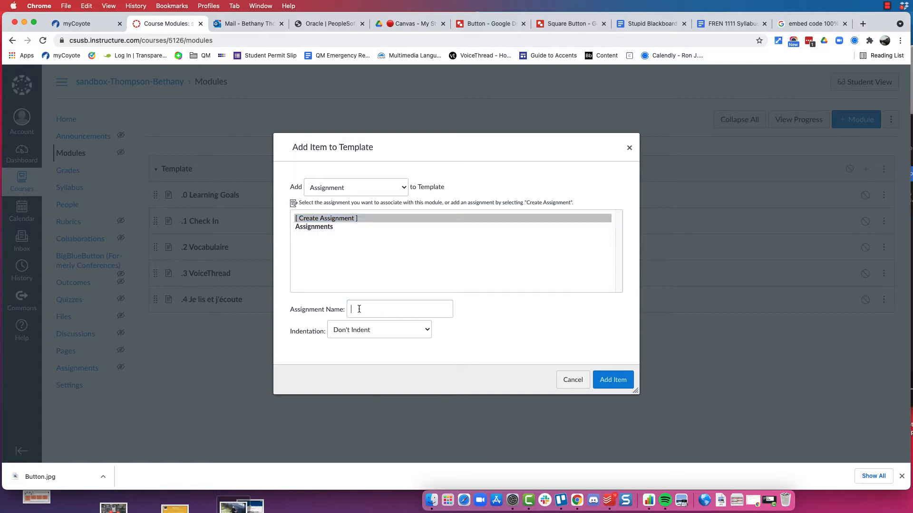
pyautogui.write('.4')
pyautogui.click(391, 330)
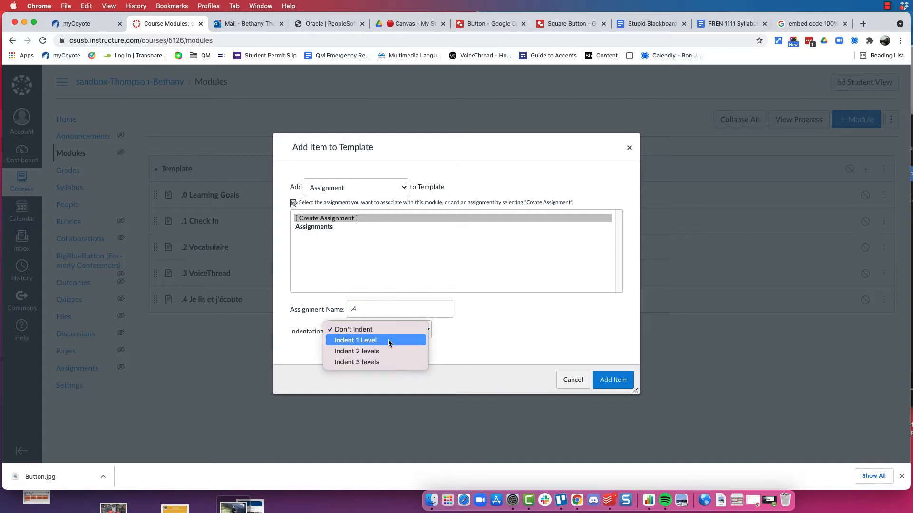
pyautogui.click(388, 340)
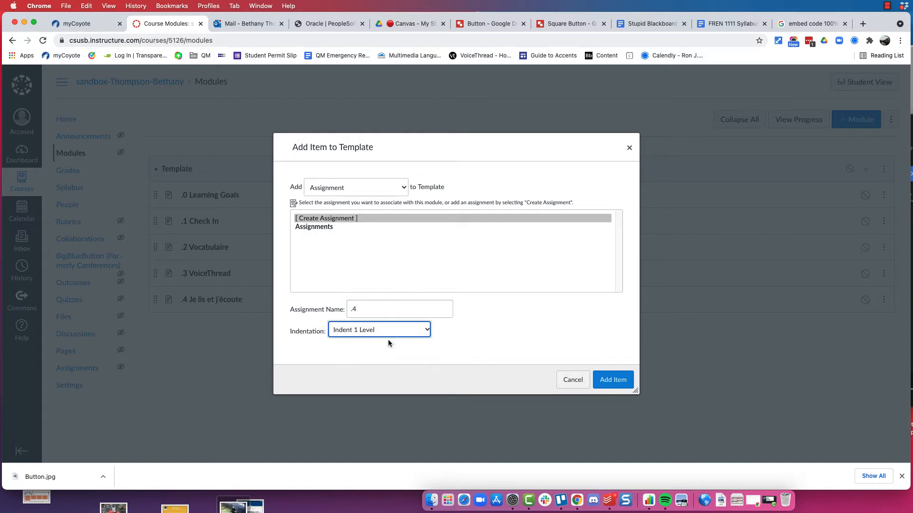
pyautogui.click(403, 310)
pyautogui.write('Je list')
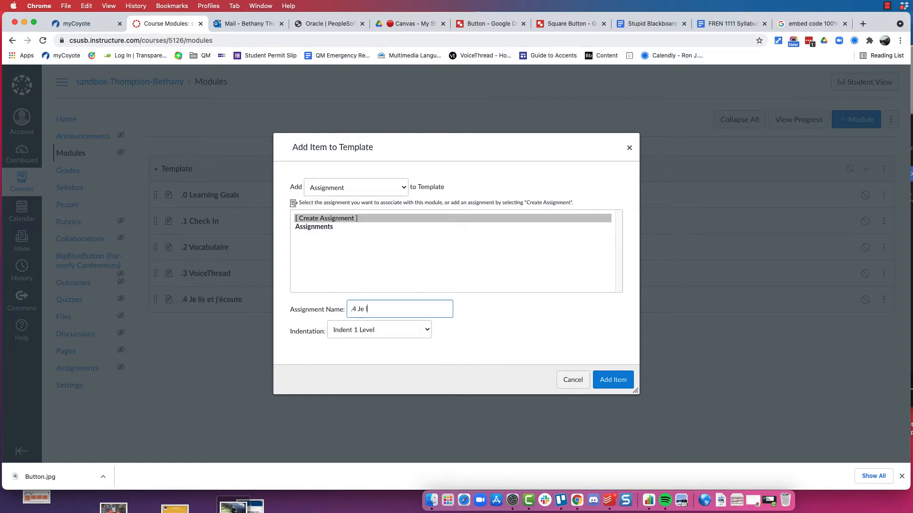
pyautogui.press('BackSpace')
pyautogui.press('BackSpace')
pyautogui.write('résume')
pyautogui.click(611, 380)
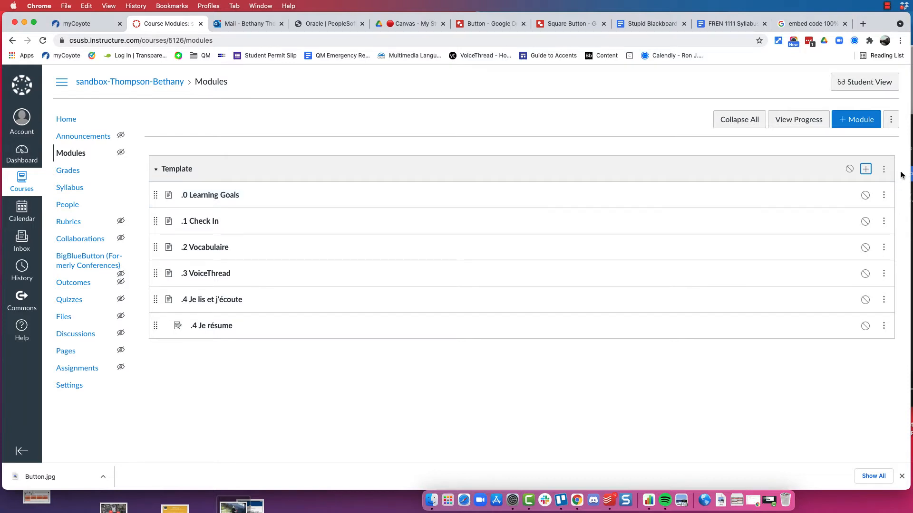
# Add a new assignment named ".5 Formatives" to the Template module without indentation.
pyautogui.click(868, 171)
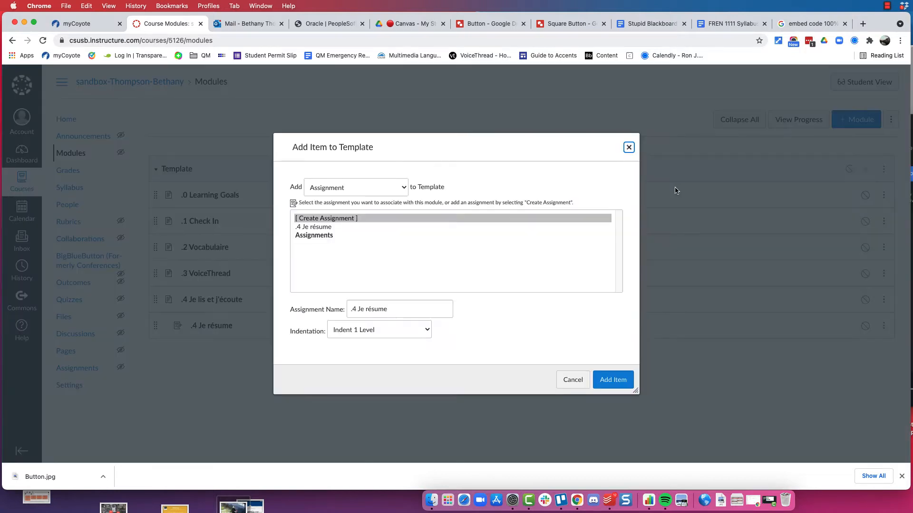
pyautogui.click(365, 218)
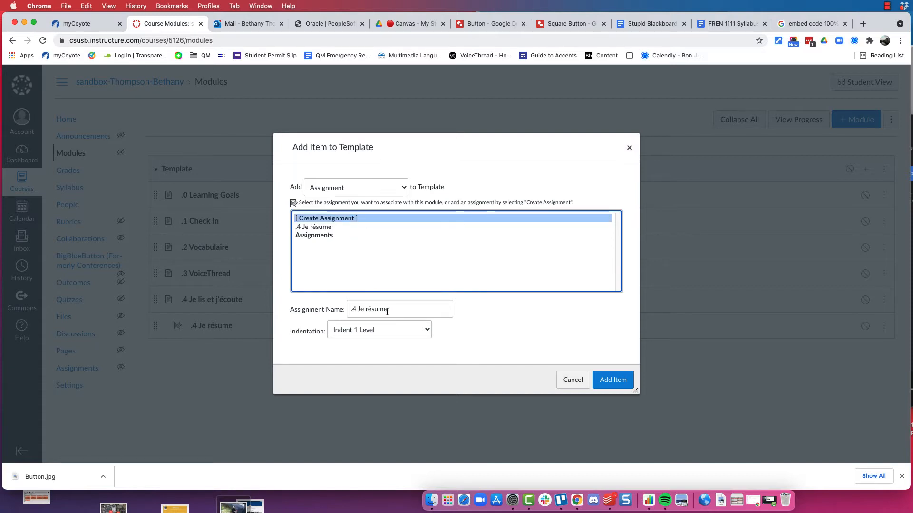
pyautogui.moveTo(400, 310); pyautogui.dragTo(333, 308)
pyautogui.write('.5 ')
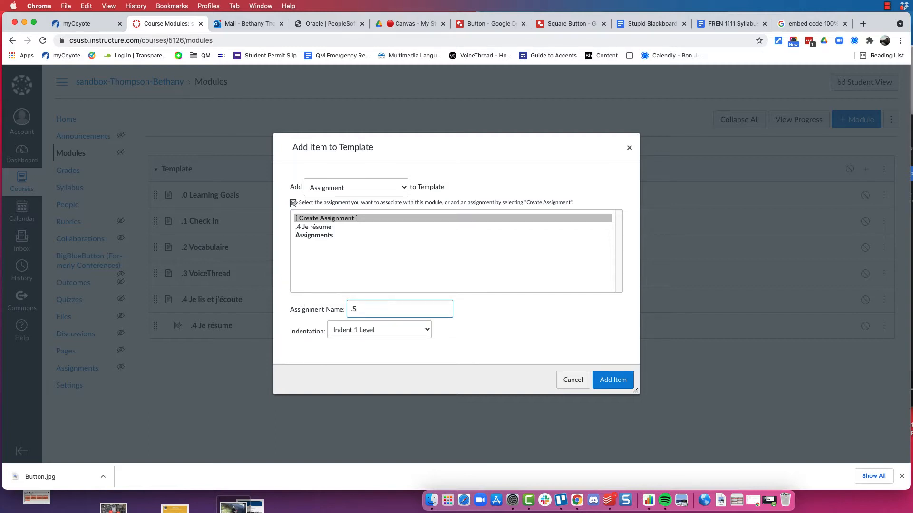
pyautogui.write('Formatives')
pyautogui.click(421, 332)
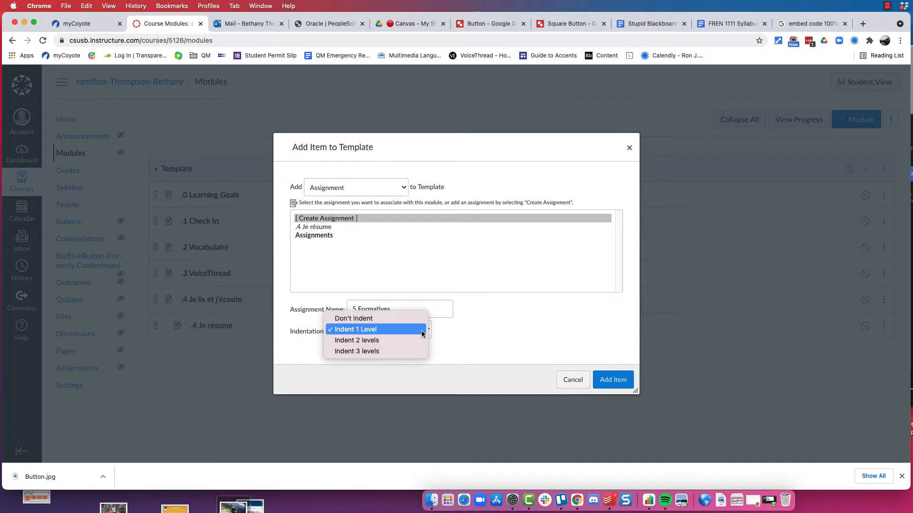
pyautogui.click(421, 322)
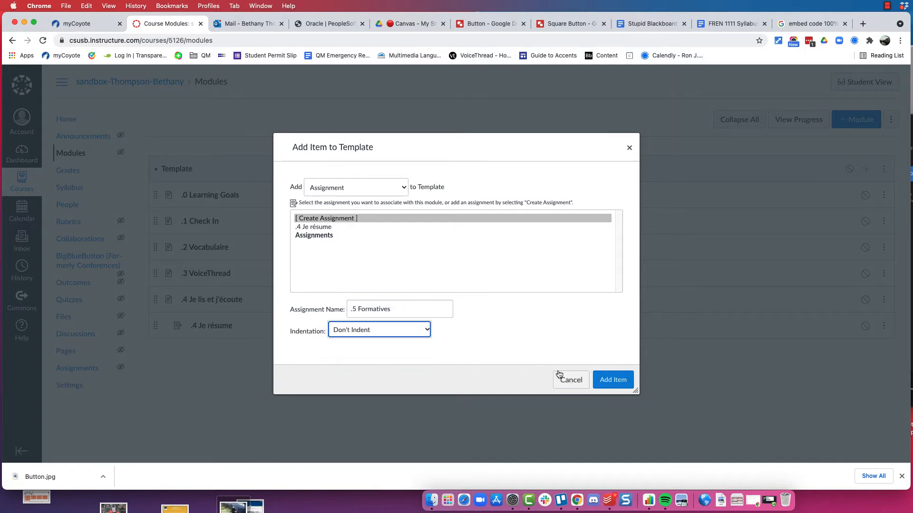
pyautogui.click(620, 382)
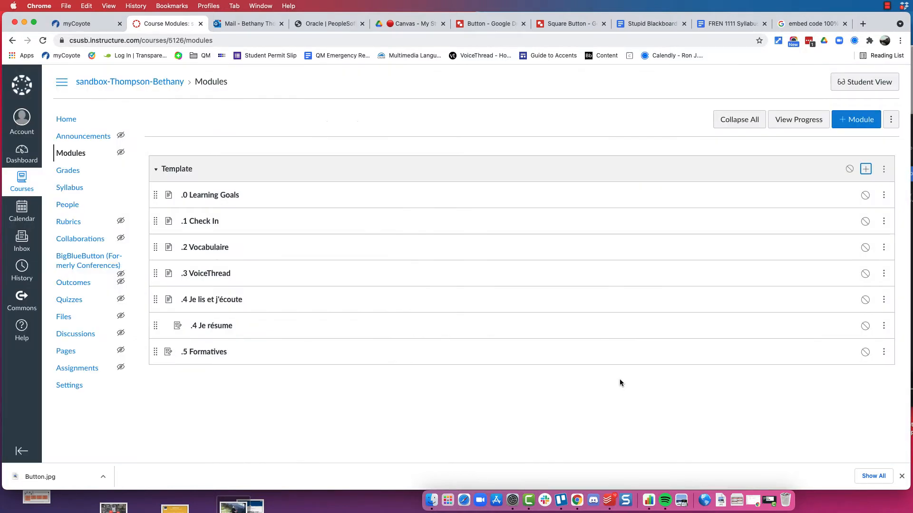
# Add another new assignment named ".6 Slack" to the Template module, not indented.
pyautogui.click(864, 171)
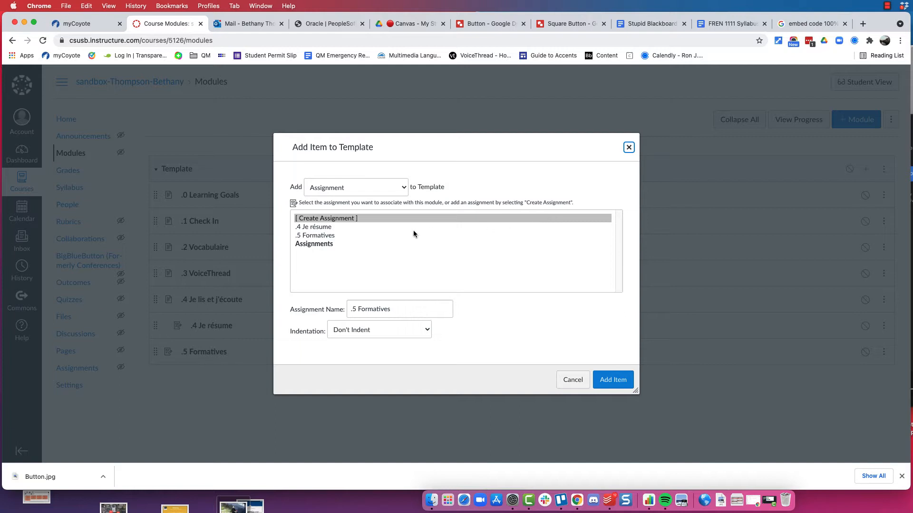
pyautogui.doubleClick(355, 307)
pyautogui.write('6')
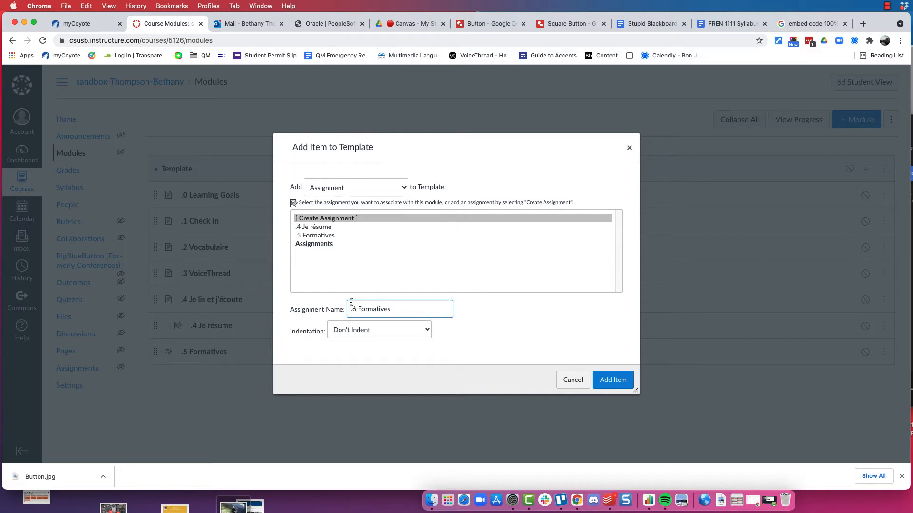
pyautogui.moveTo(357, 310); pyautogui.dragTo(415, 316)
pyautogui.write('Slack')
pyautogui.click(612, 381)
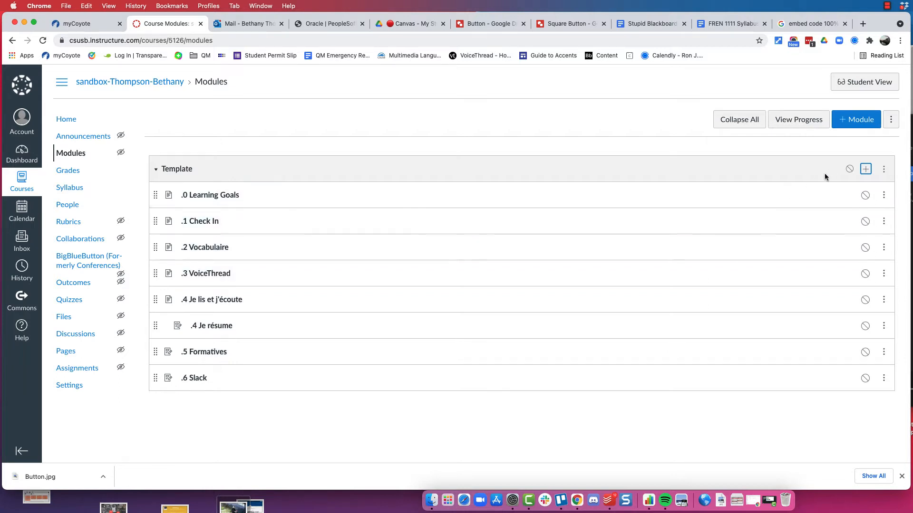
# Add a new assignment named ".7 Je parle à une personne" to the Template module.
pyautogui.click(866, 171)
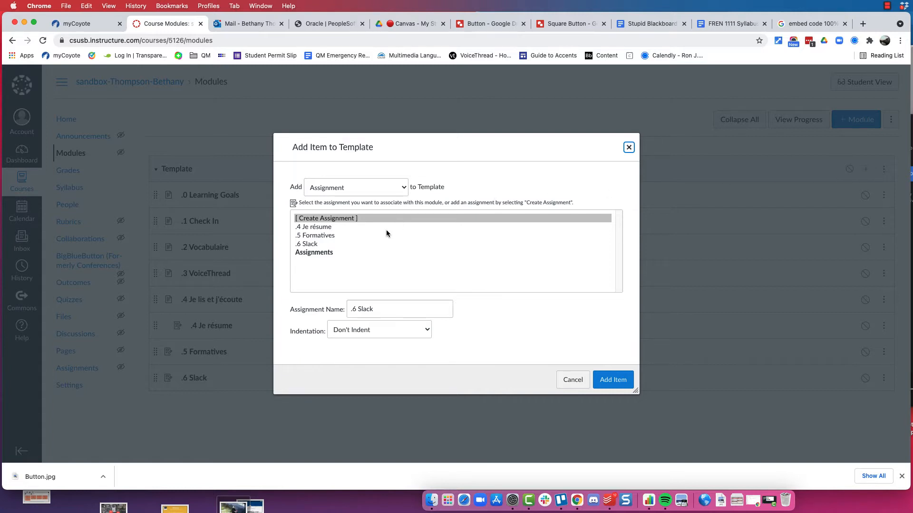
pyautogui.moveTo(352, 309); pyautogui.dragTo(380, 309)
pyautogui.write('.7')
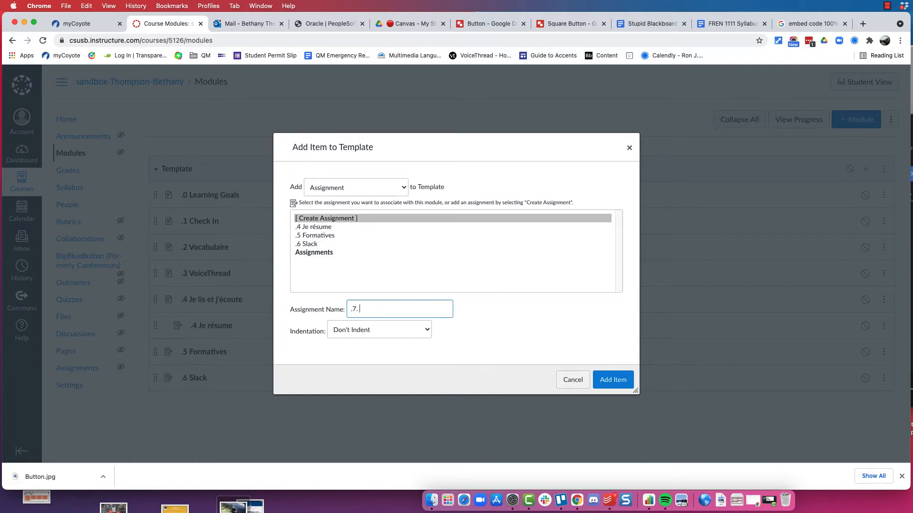
pyautogui.write('. Talk')
pyautogui.press('BackSpace')
pyautogui.press('BackSpace')
pyautogui.write('Je Je parele à une personne')
pyautogui.click(621, 381)
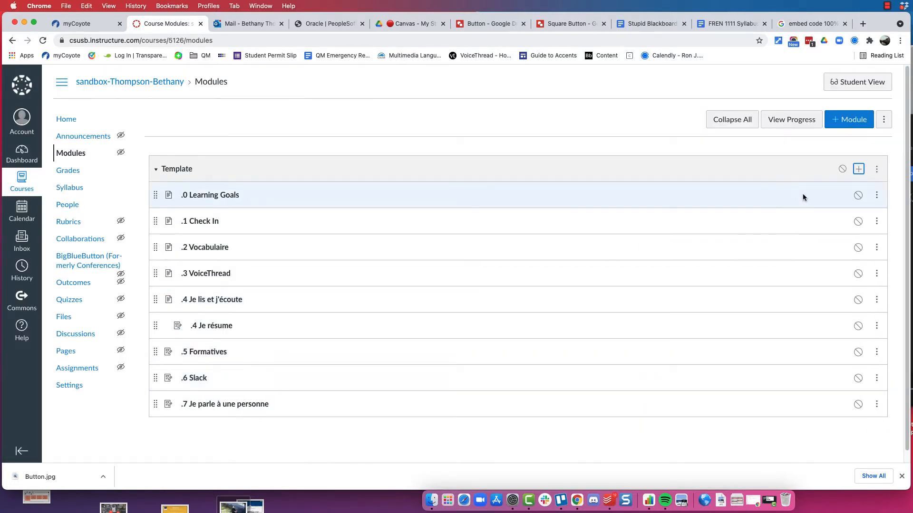
# Add a new assignment named ".8 Exploration Culturelle" to the Template module.
pyautogui.click(859, 170)
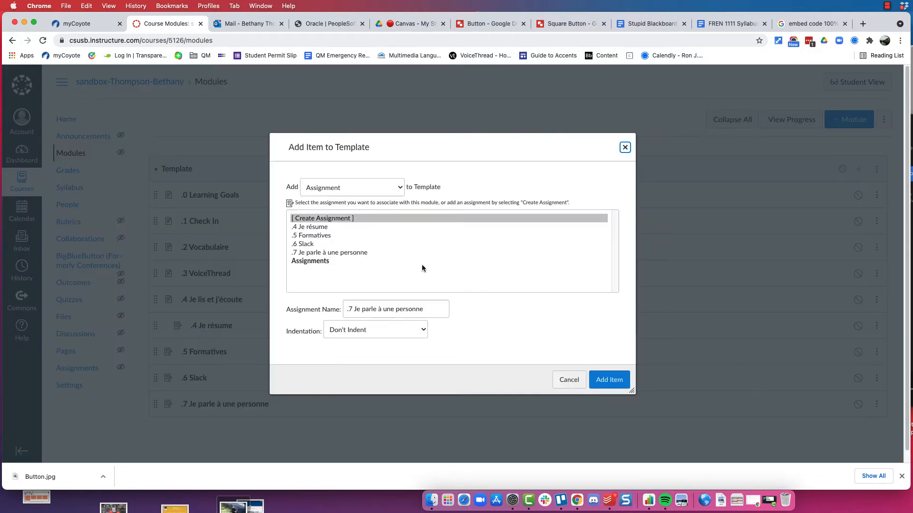
pyautogui.doubleClick(352, 309)
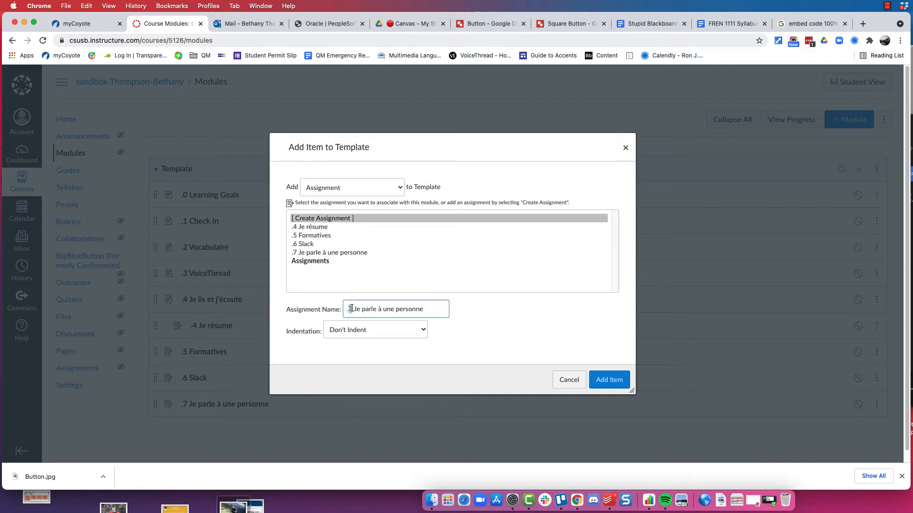
pyautogui.write('8')
pyautogui.moveTo(354, 309); pyautogui.dragTo(457, 321)
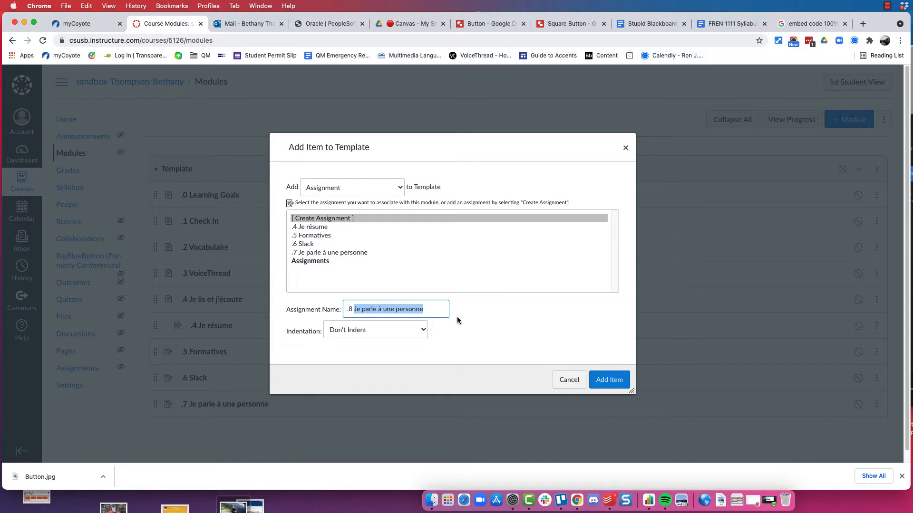
pyautogui.write('Explor')
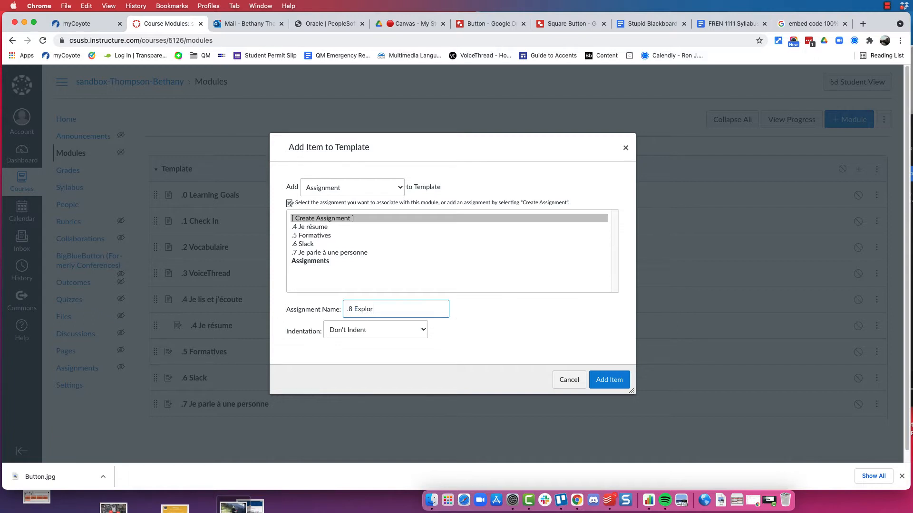
pyautogui.write('ation Culturelle')
pyautogui.click(609, 379)
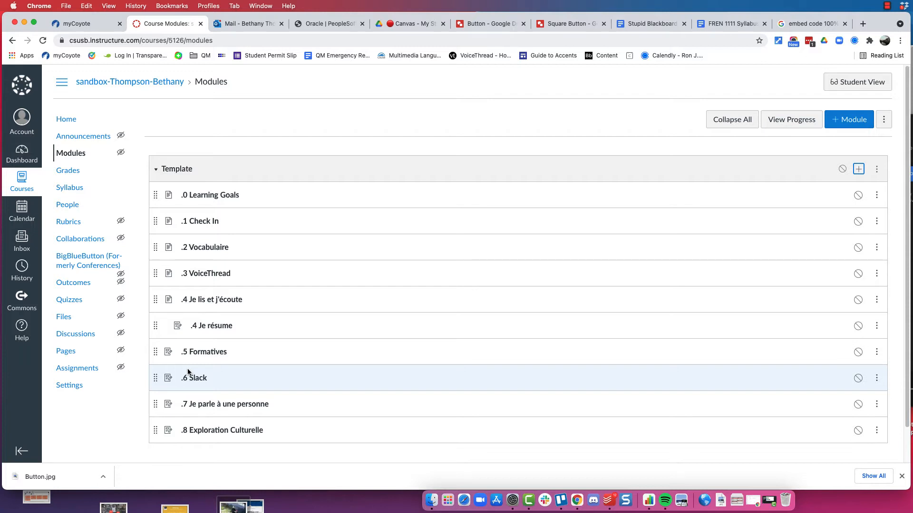
# Open the .0 Learning Goals page for editing, and in Finder select Où.png in Dropbox's Module Images folder.
pyautogui.click(220, 198)
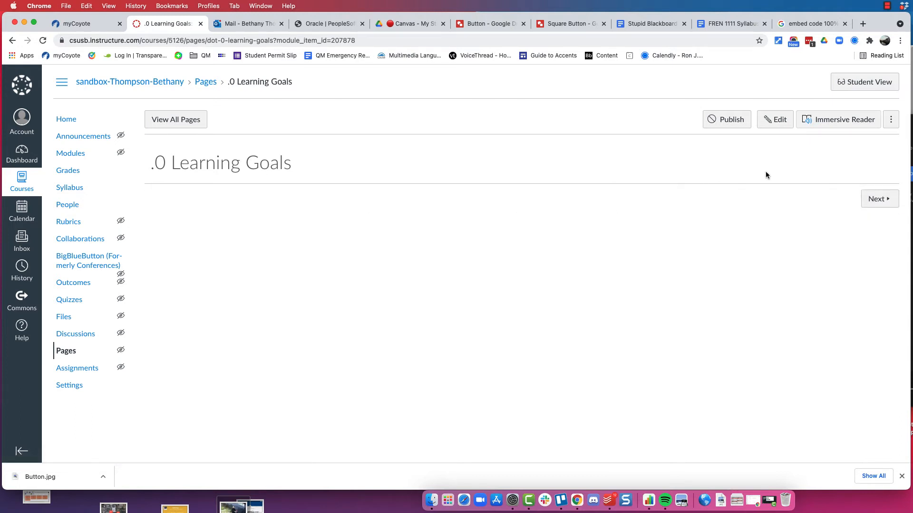
pyautogui.click(772, 123)
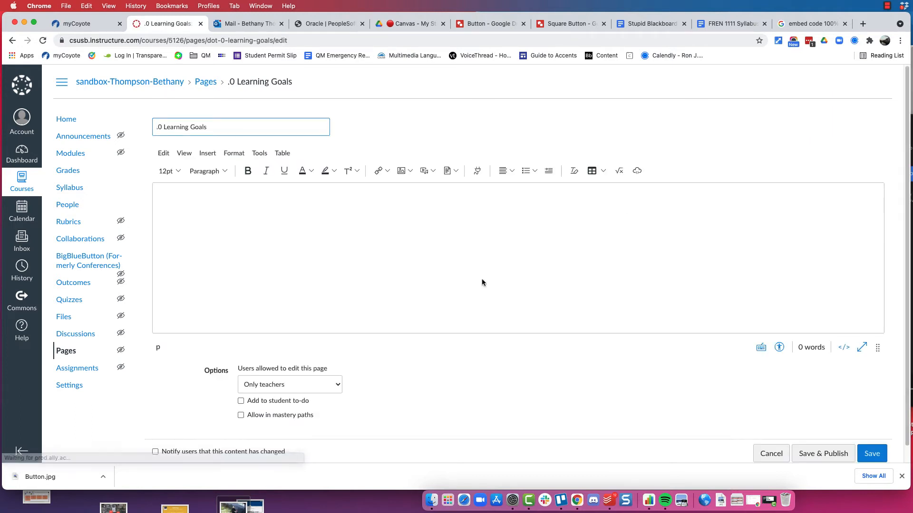
pyautogui.click(431, 503)
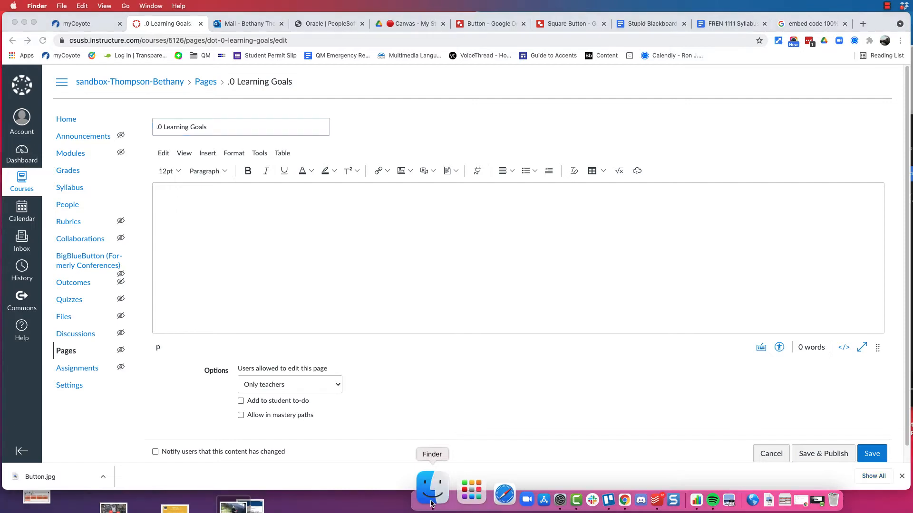
pyautogui.click(427, 192)
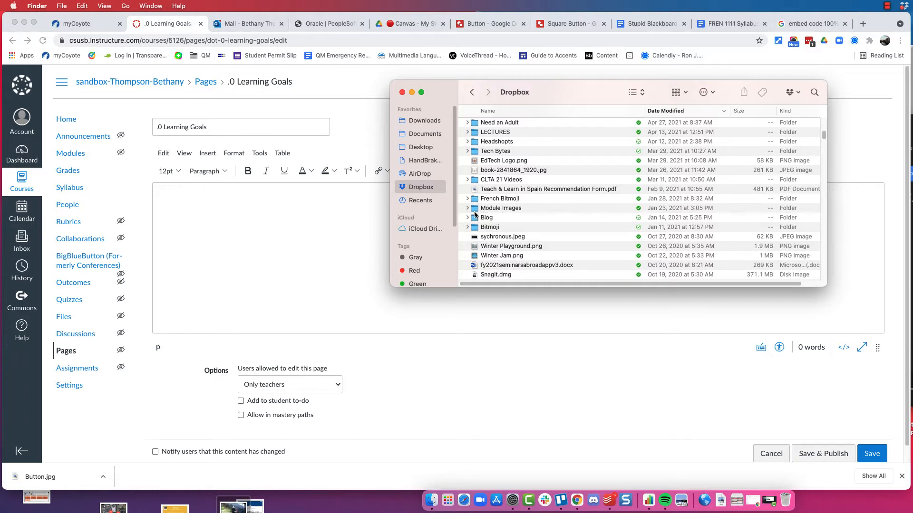
pyautogui.click(469, 210)
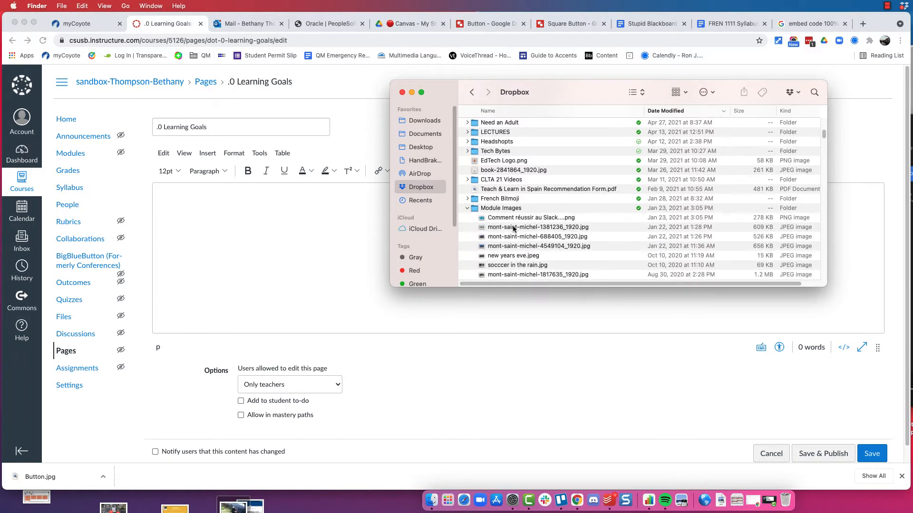
pyautogui.scroll(-2, 527, 232)
pyautogui.scroll(-2, 528, 232)
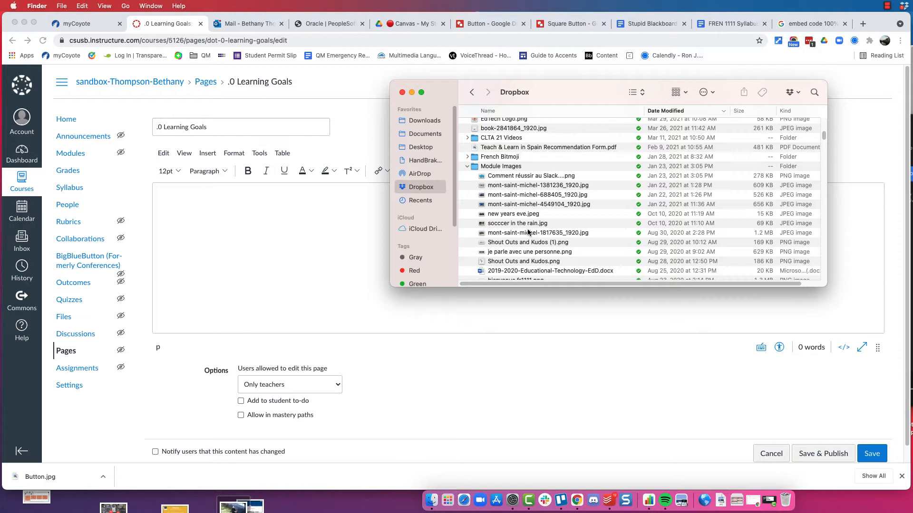
pyautogui.scroll(-5, 528, 232)
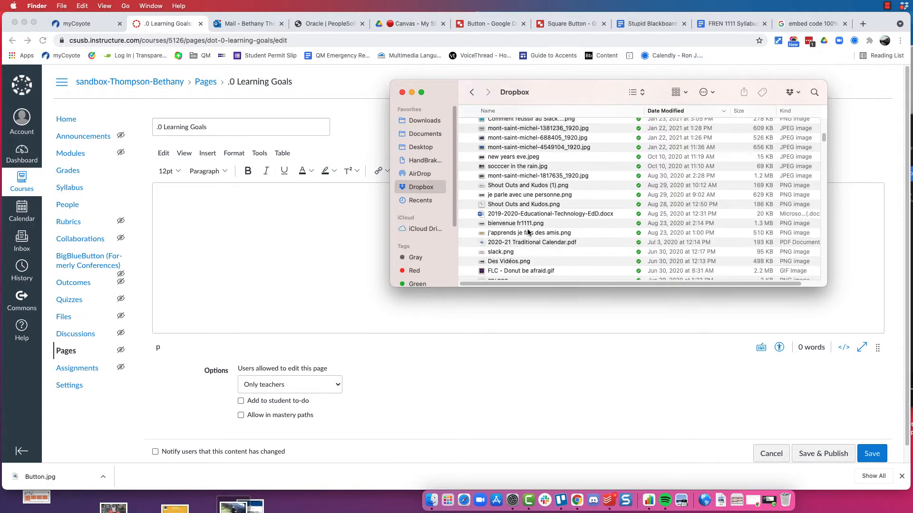
pyautogui.scroll(-4, 528, 232)
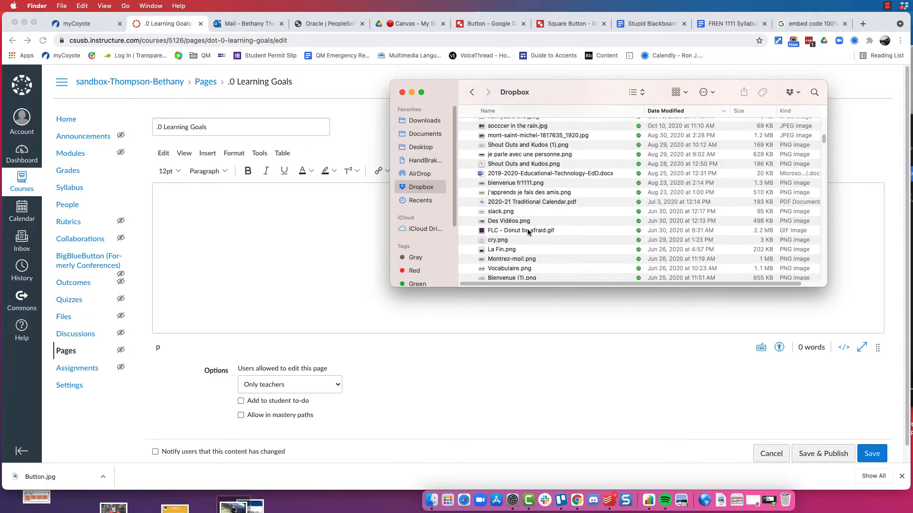
pyautogui.scroll(-5, 528, 232)
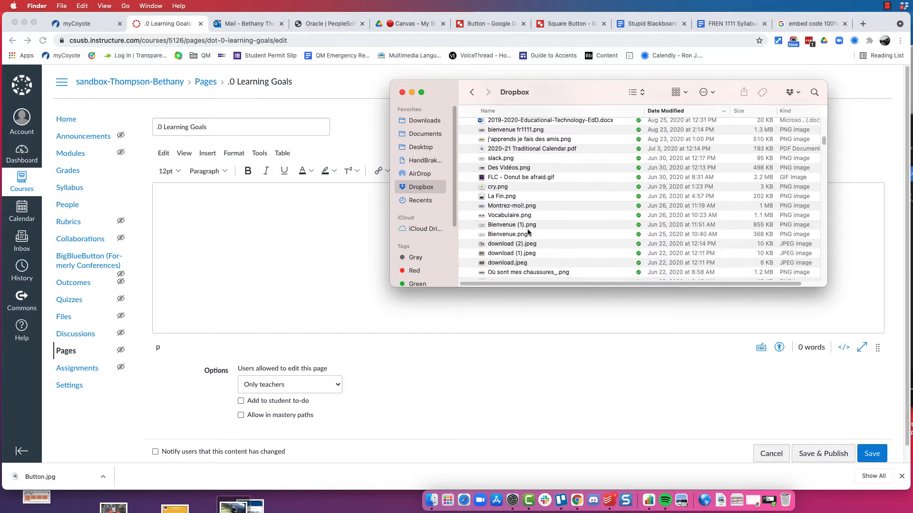
pyautogui.scroll(-7, 527, 232)
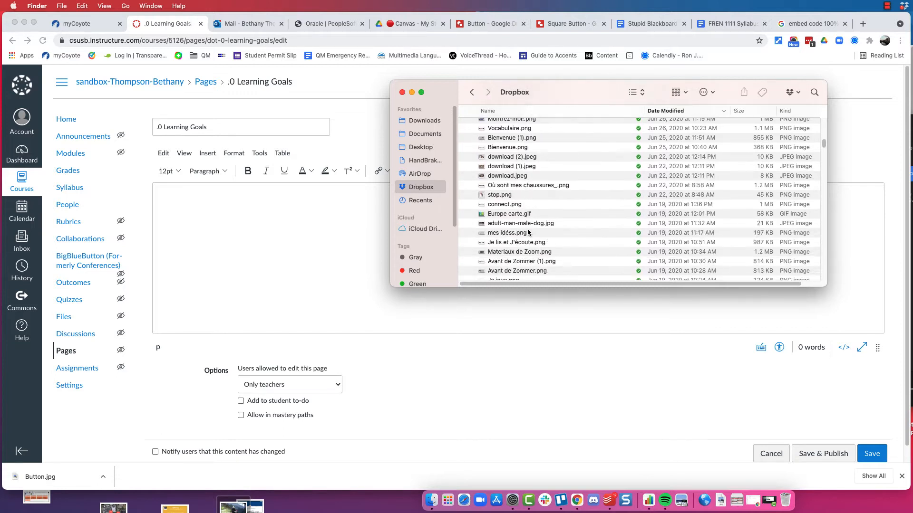
pyautogui.scroll(-5, 528, 232)
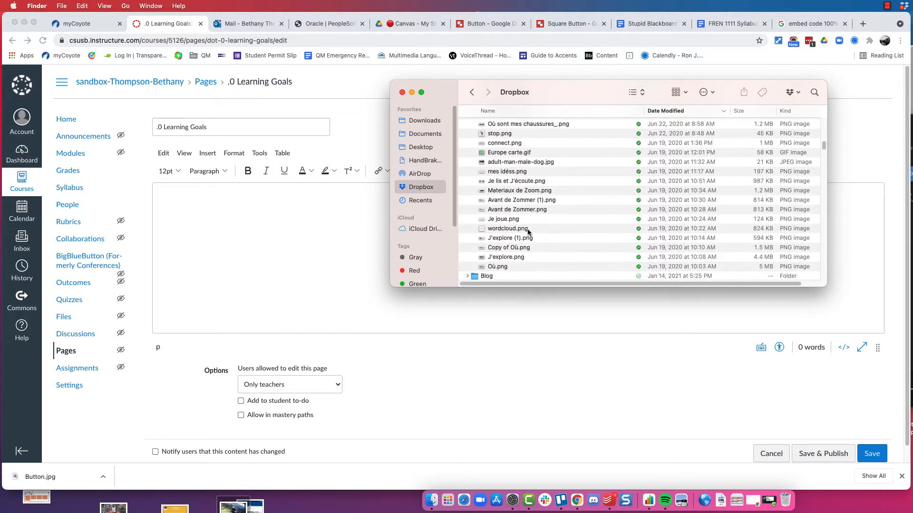
pyautogui.scroll(-2, 527, 232)
pyautogui.click(499, 249)
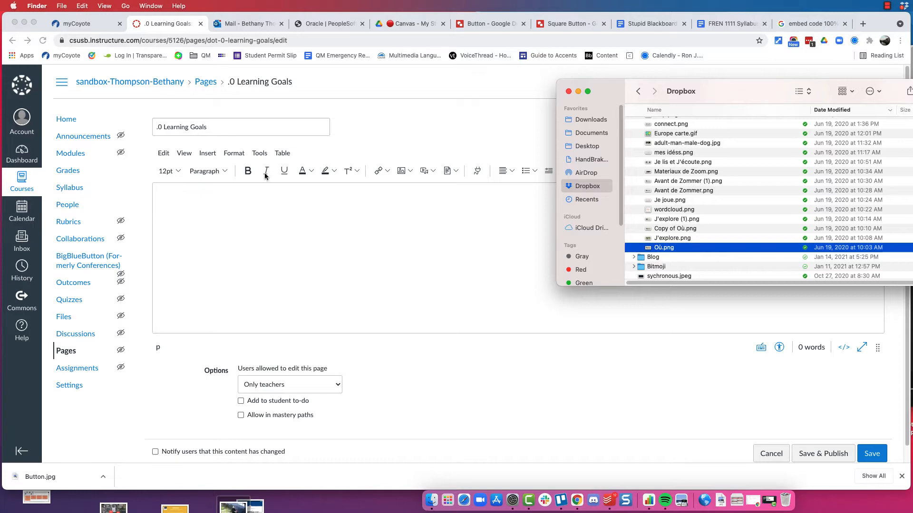
# Start an image upload for the page body and add Où.png from the Finder window to it.
pyautogui.click(278, 257)
pyautogui.click(410, 171)
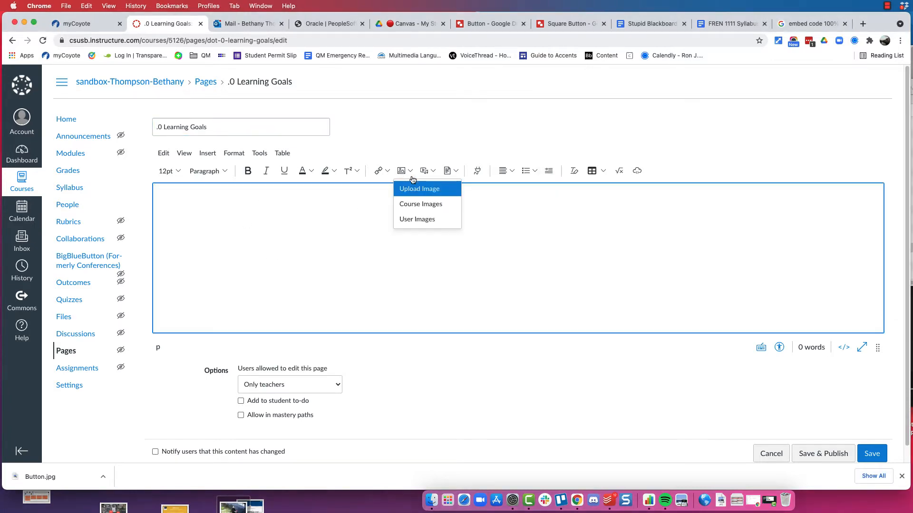
pyautogui.click(430, 195)
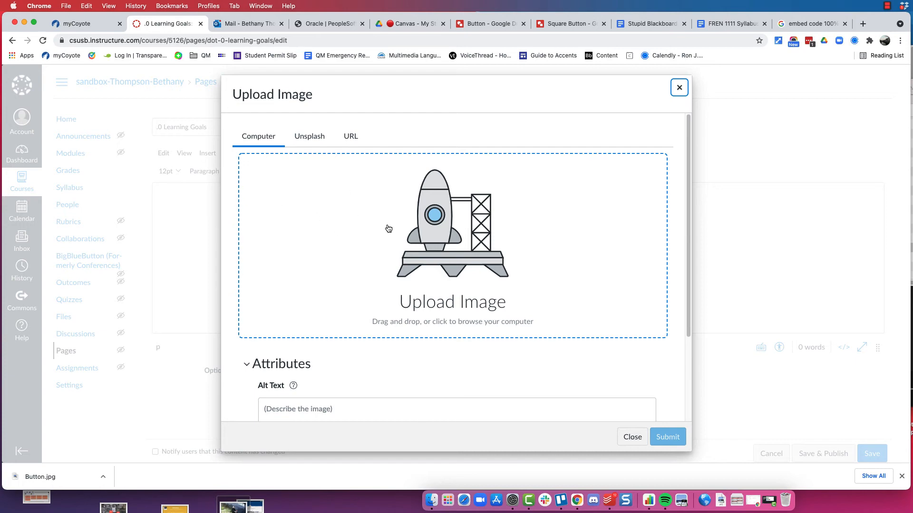
pyautogui.click(608, 272)
pyautogui.moveTo(661, 248); pyautogui.dragTo(478, 241)
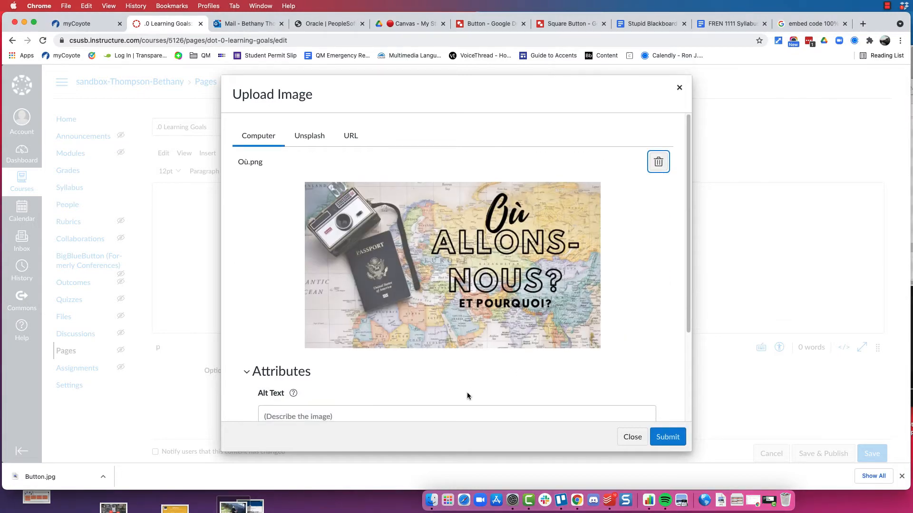
# Set the image's alt text to map with an old camera and a passport on top with the words "où allons-nous et pourquoi?" and embed it.
pyautogui.scroll(-1, 466, 397)
pyautogui.click(394, 385)
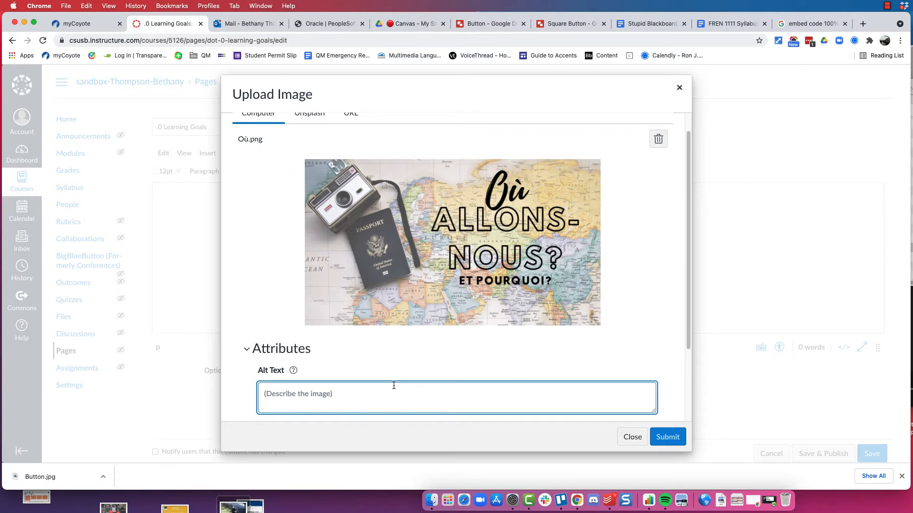
pyautogui.write('m')
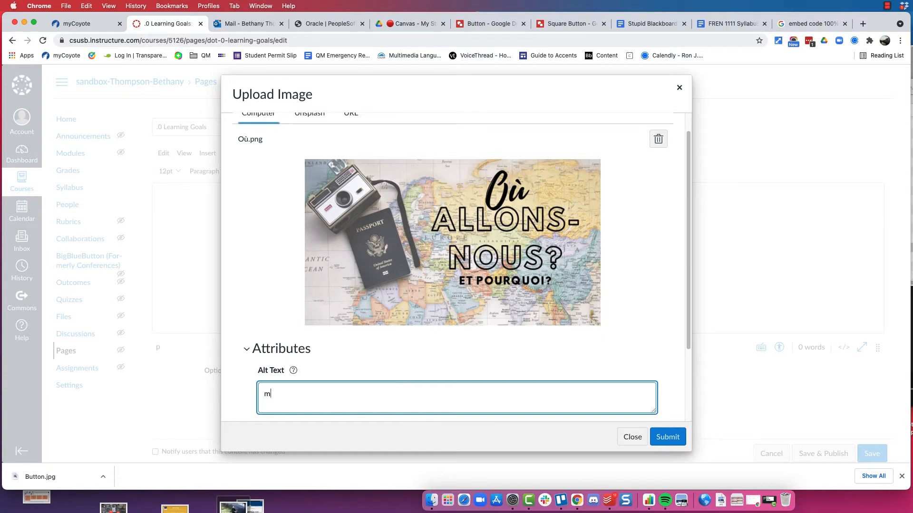
pyautogui.write('ap with a n old camera and a pass')
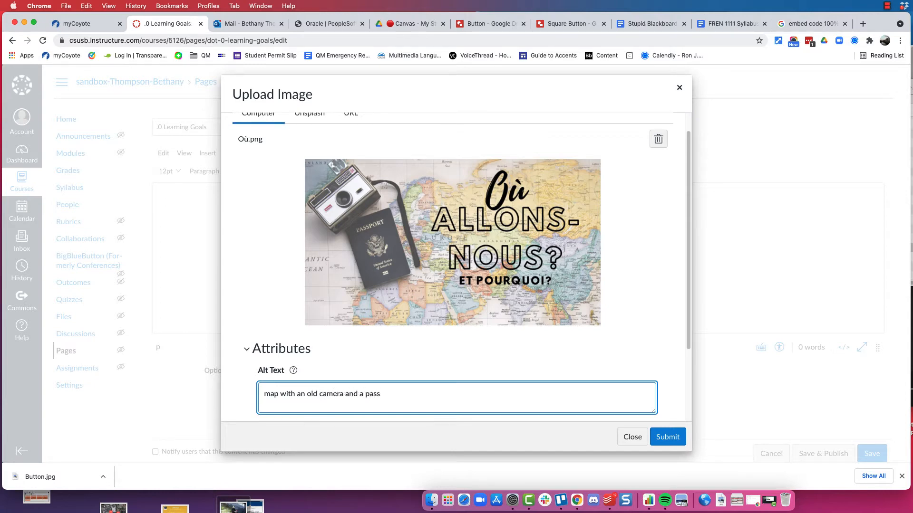
pyautogui.write('port on top with the words "o')
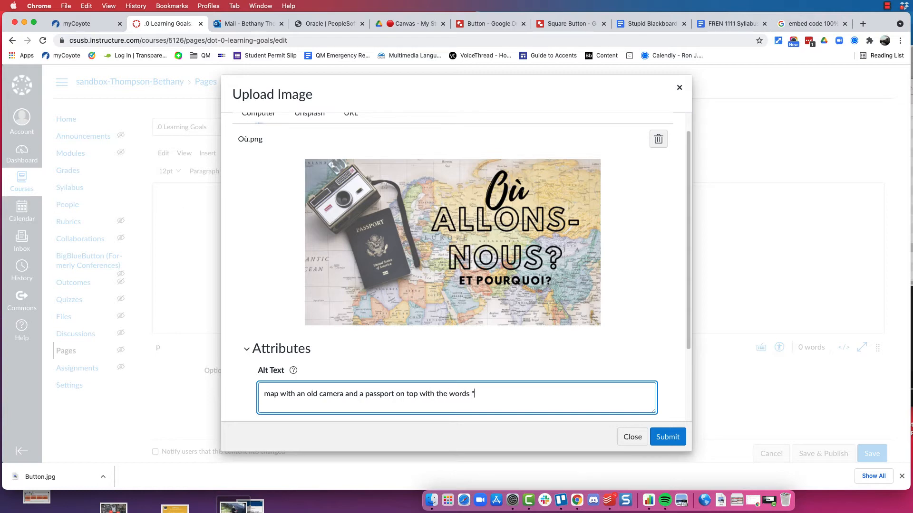
pyautogui.write('ùal')
pyautogui.press('BackSpace')
pyautogui.press('BackSpace')
pyautogui.press('BackSpace')
pyautogui.press('BackSpace')
pyautogui.press('BackSpace')
pyautogui.write('allons-nous et pou')
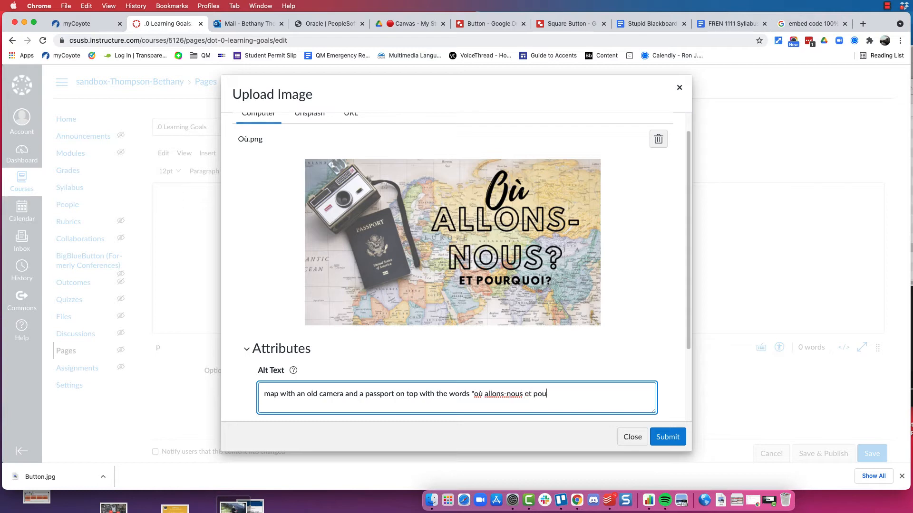
pyautogui.write('rquoi?"')
pyautogui.scroll(-3, 453, 367)
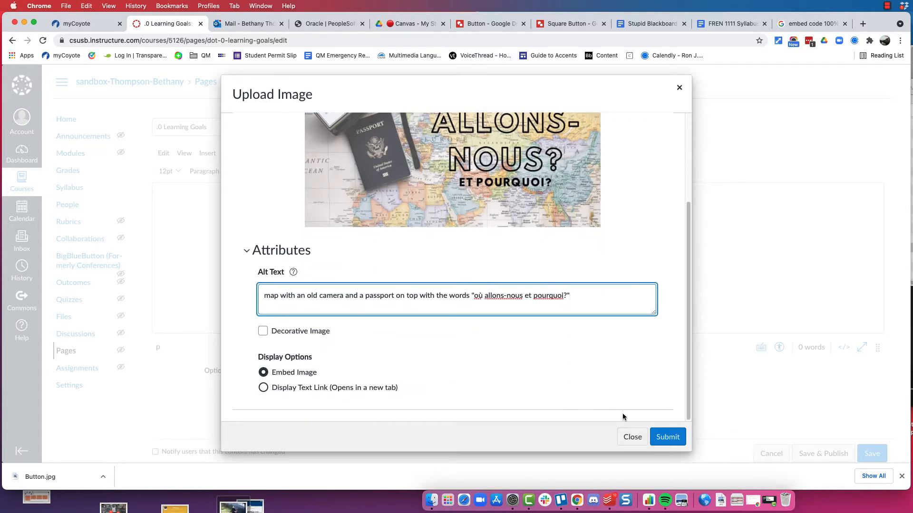
pyautogui.click(665, 434)
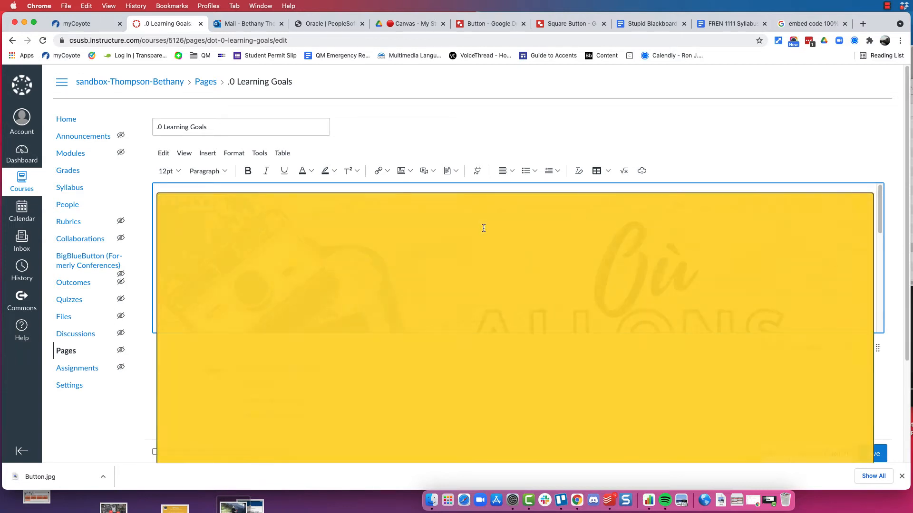
# Shrink the embedded map image to about two thirds of the editor's width and centre it.
pyautogui.click(551, 251)
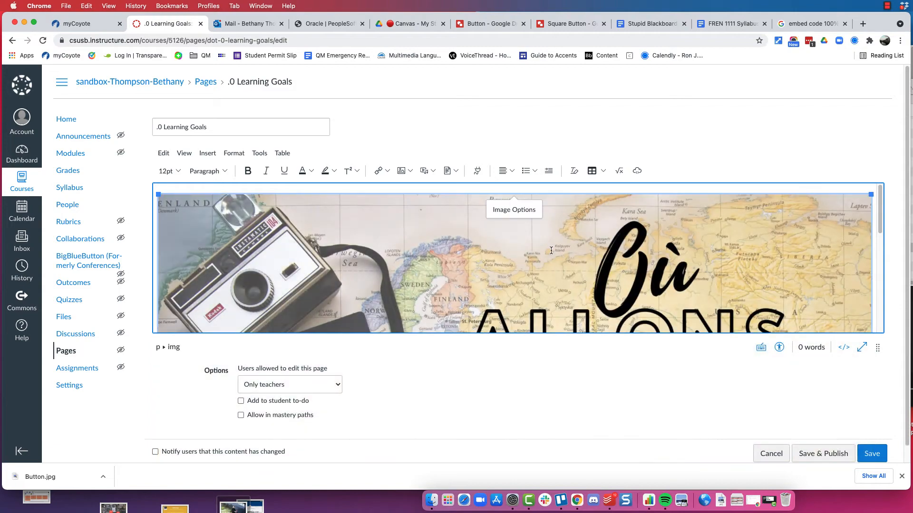
pyautogui.scroll(-5, 607, 280)
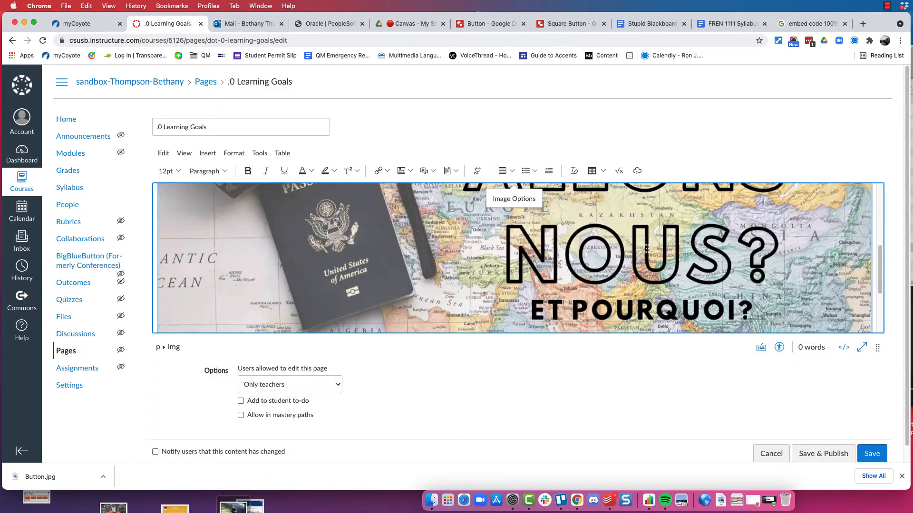
pyautogui.moveTo(871, 312); pyautogui.dragTo(674, 241)
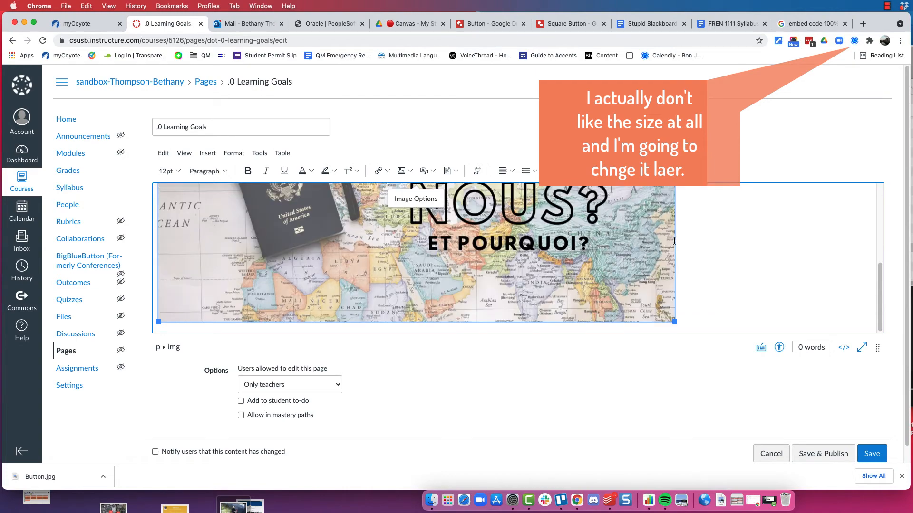
pyautogui.moveTo(675, 322); pyautogui.dragTo(623, 277)
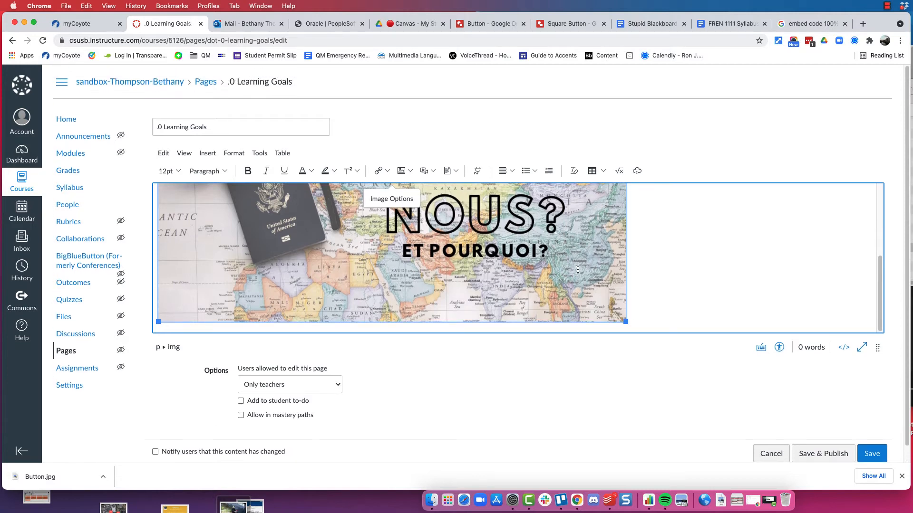
pyautogui.click(513, 172)
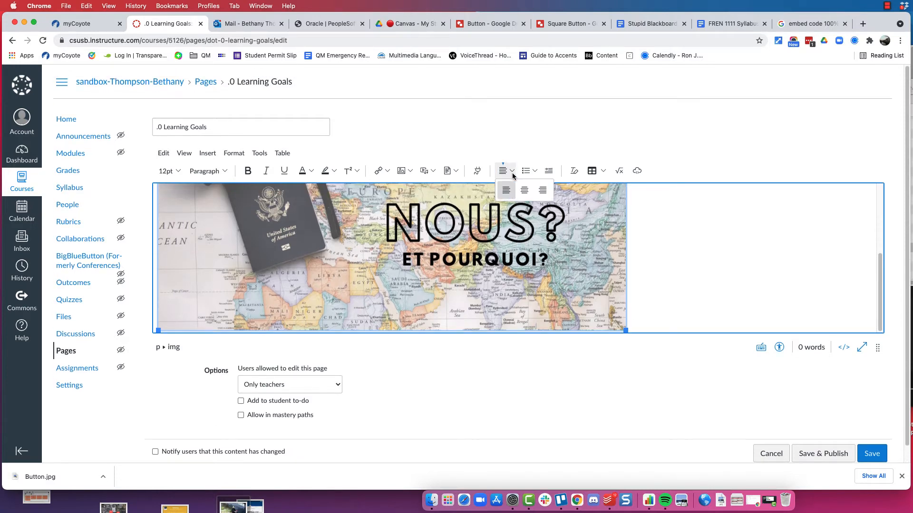
pyautogui.click(520, 195)
pyautogui.click(800, 238)
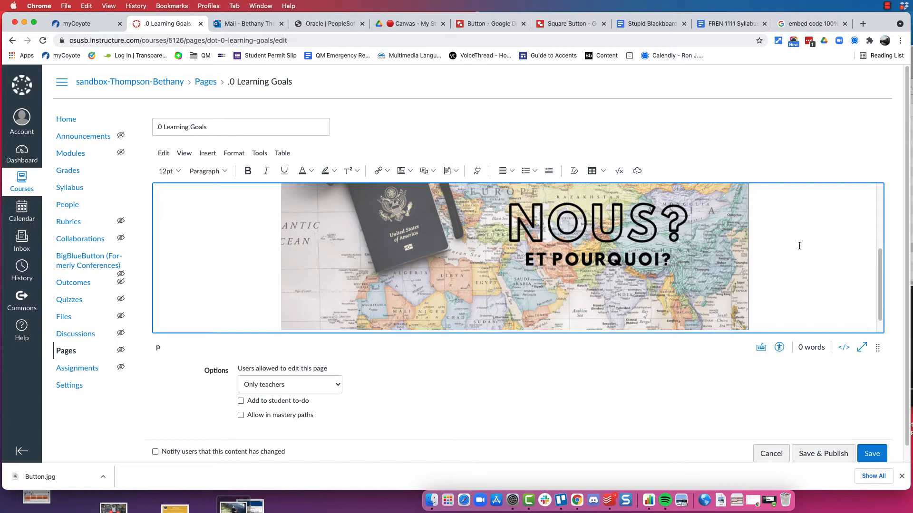
# Add the line "You are learning:" as Heading 3 below the image, followed by blank lines.
pyautogui.scroll(-1, 799, 243)
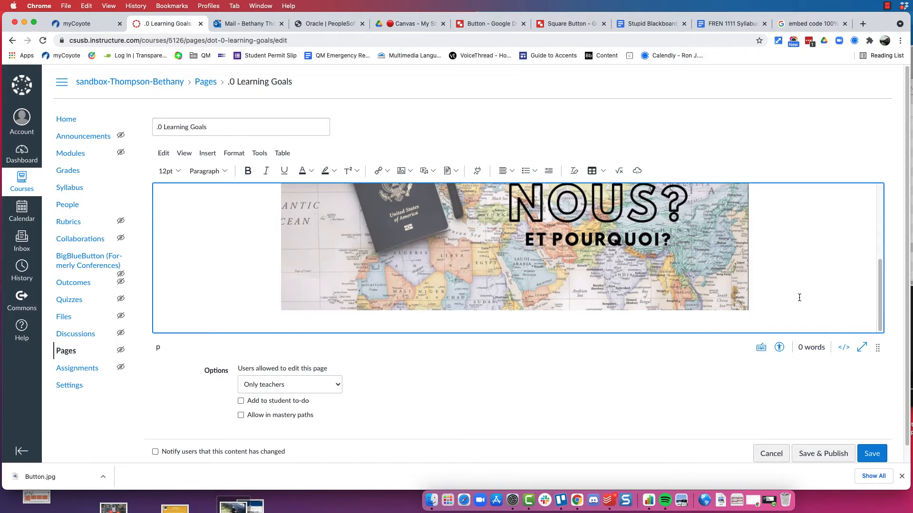
pyautogui.press('Return')
pyautogui.press('Return')
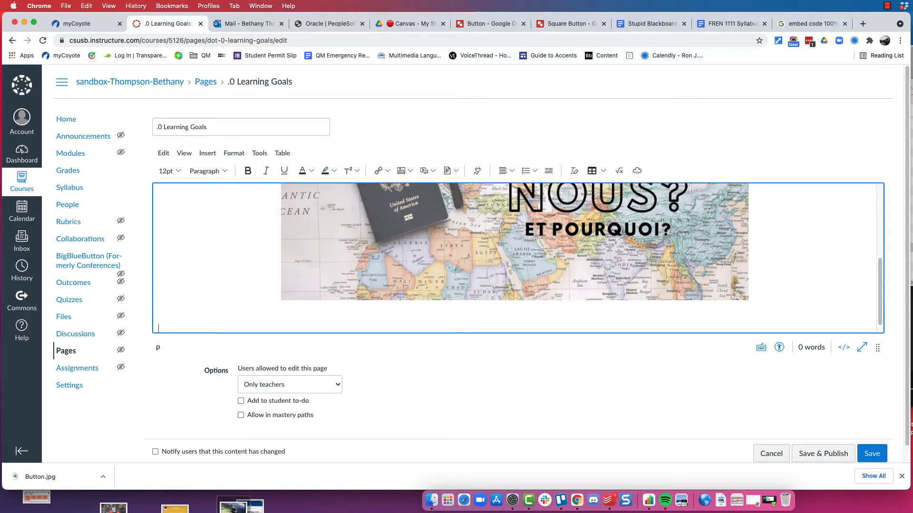
pyautogui.press('BackSpace')
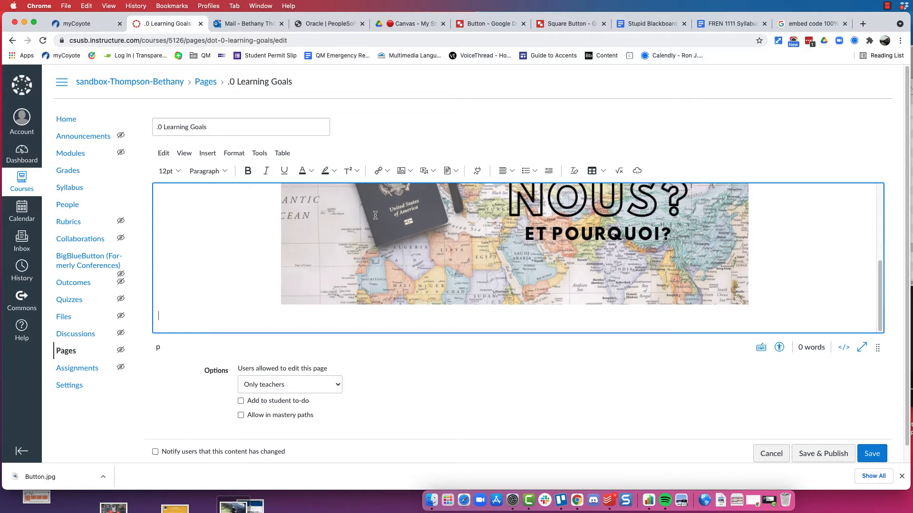
pyautogui.click(214, 171)
pyautogui.click(229, 204)
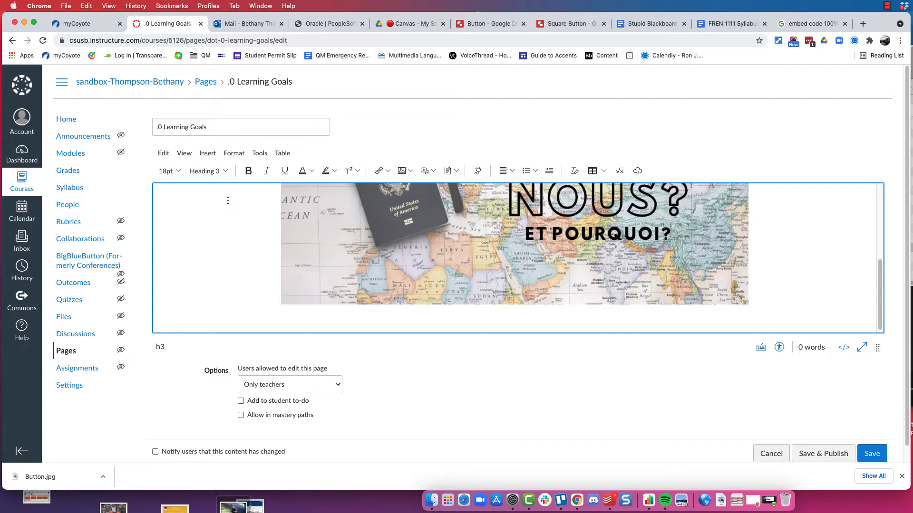
pyautogui.write('You are learning:')
pyautogui.press('Return')
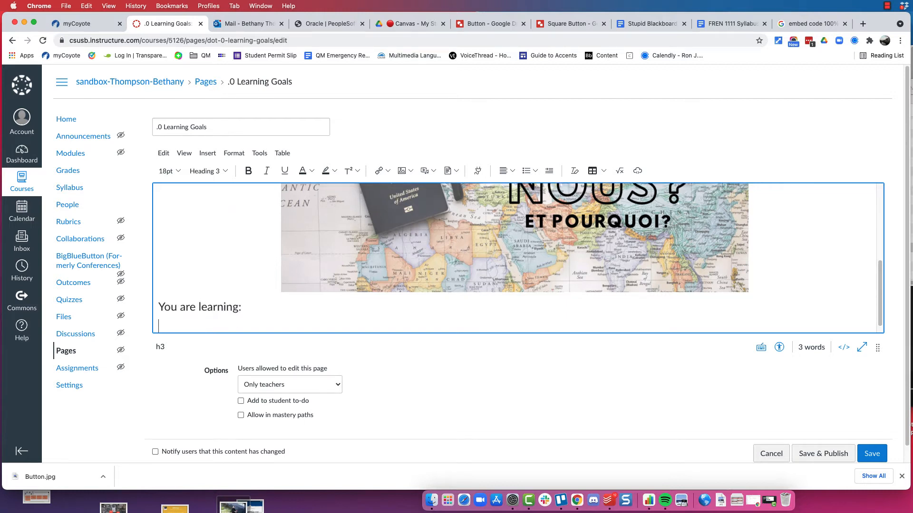
pyautogui.press('Return')
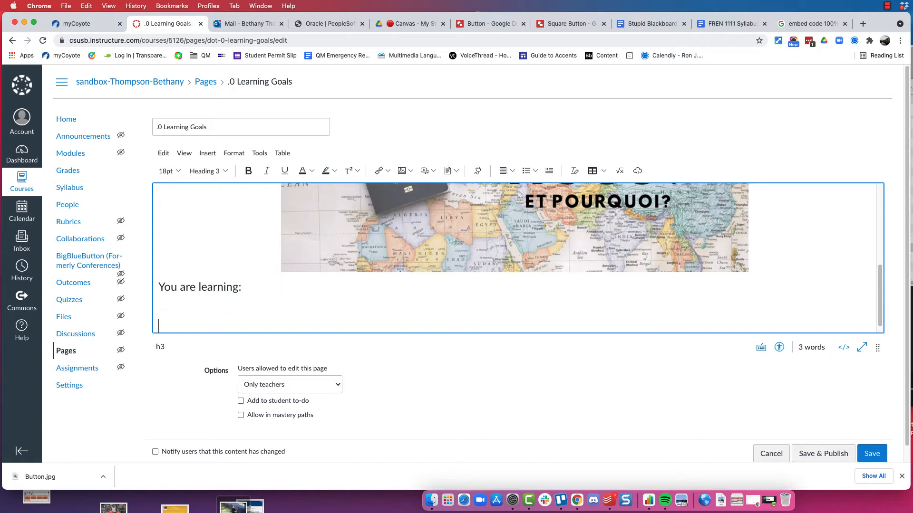
# Add the Paragraph line "How you know you are succeeding:" below the first heading, correcting the spelling of "succeeding".
pyautogui.click(211, 171)
pyautogui.click(211, 205)
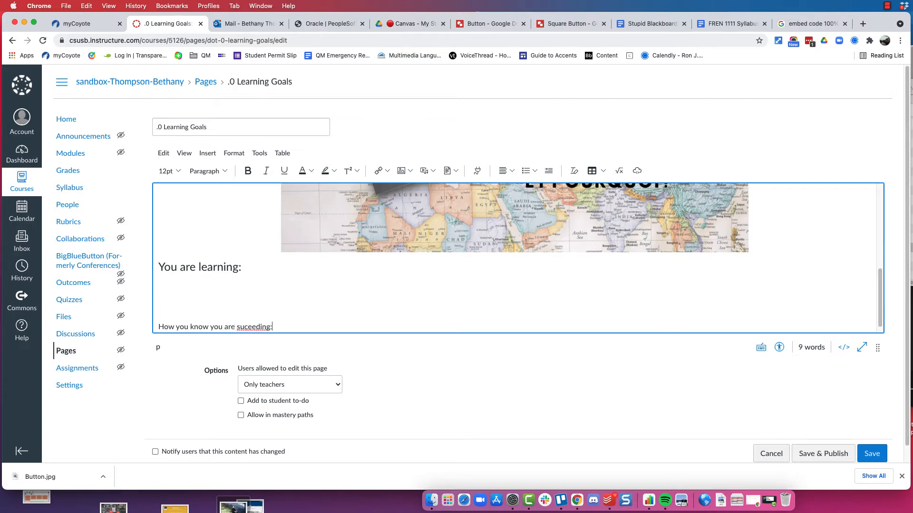
pyautogui.rightClick(247, 327)
pyautogui.click(247, 327)
pyautogui.rightClick(252, 327)
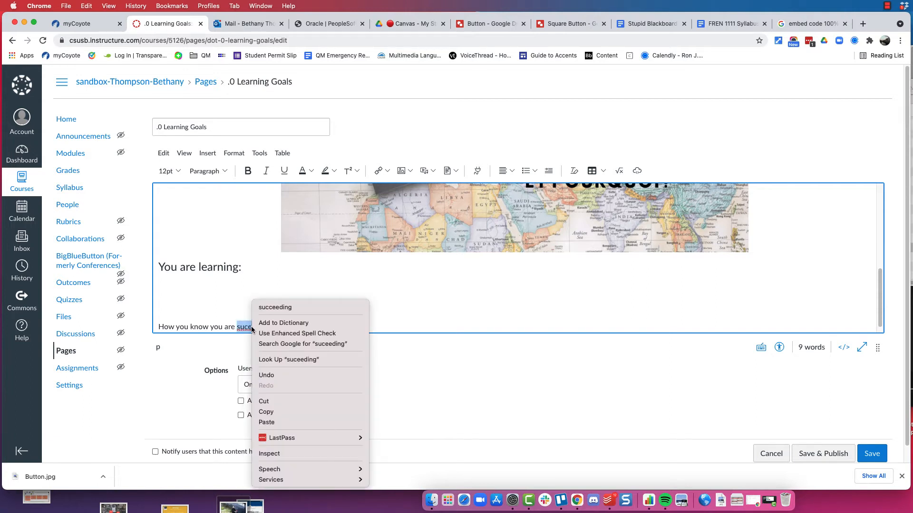
pyautogui.click(275, 307)
# Format the line "How you know you are succeeding:" as Heading 3.
pyautogui.moveTo(285, 326); pyautogui.dragTo(132, 314)
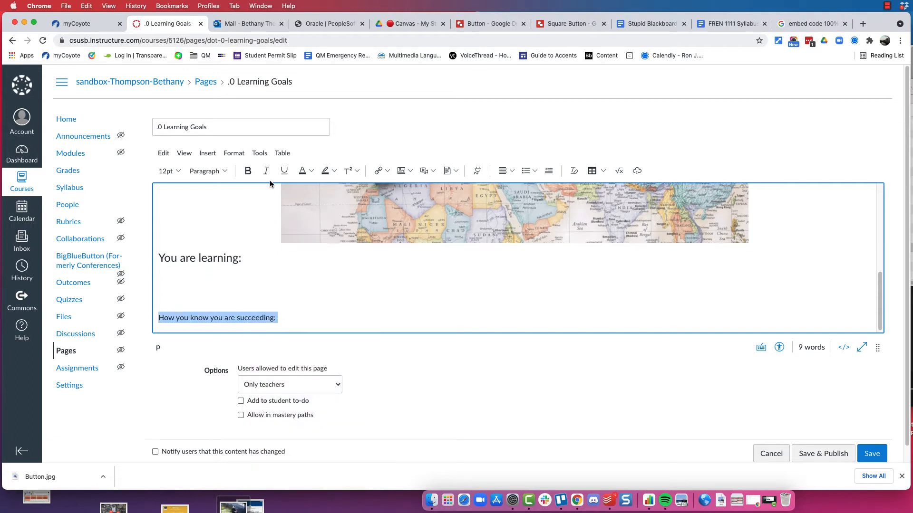
pyautogui.click(223, 172)
pyautogui.click(215, 209)
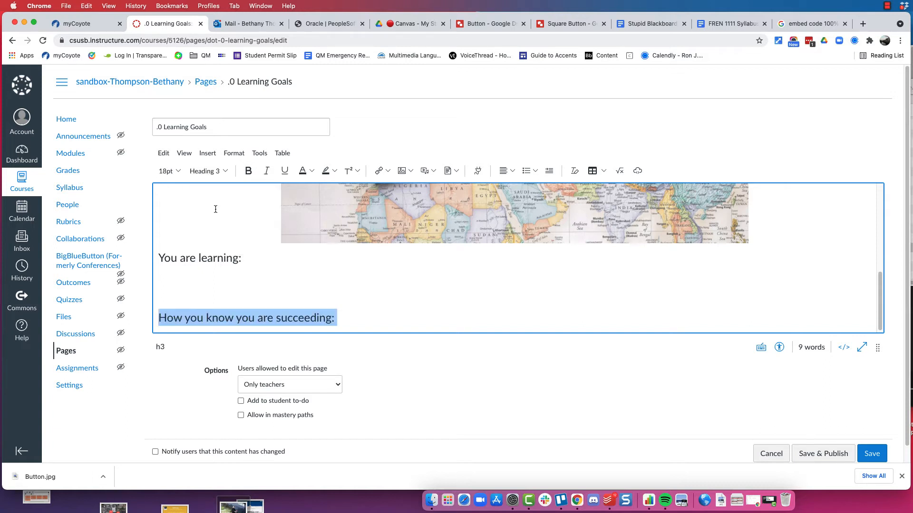
pyautogui.click(214, 256)
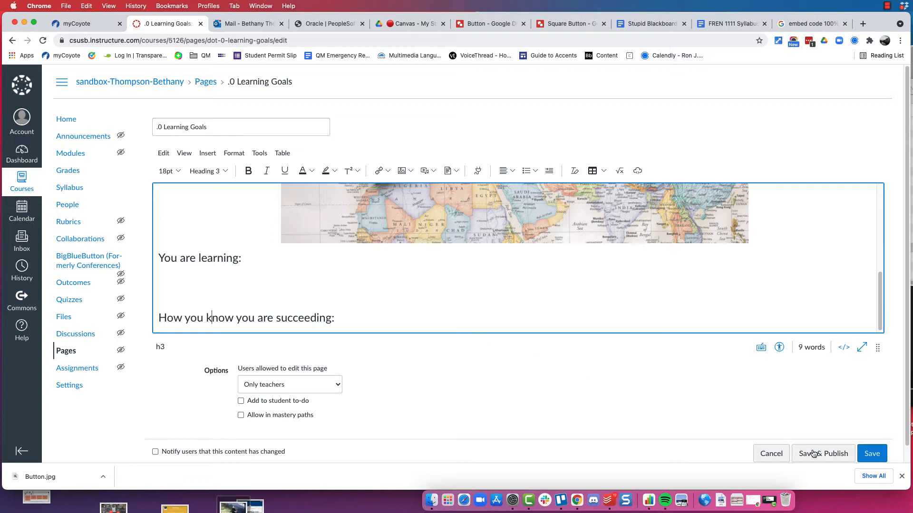
# Save the .0 Learning Goals page without publishing and go on to the .1 Check In page.
pyautogui.click(864, 455)
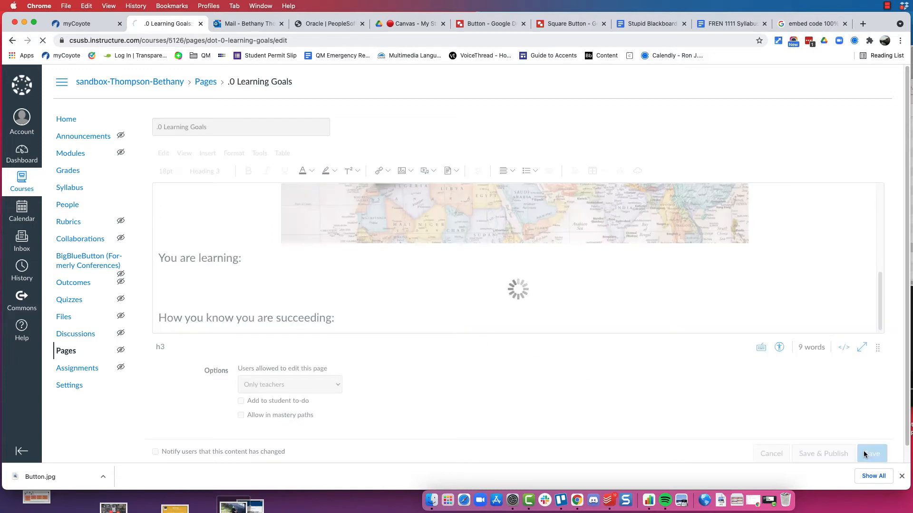
pyautogui.scroll(-3, 639, 390)
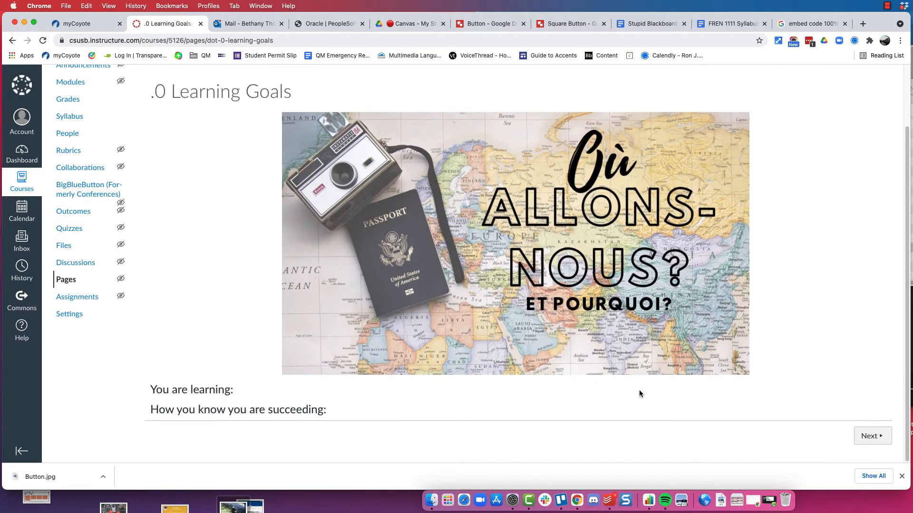
pyautogui.click(880, 441)
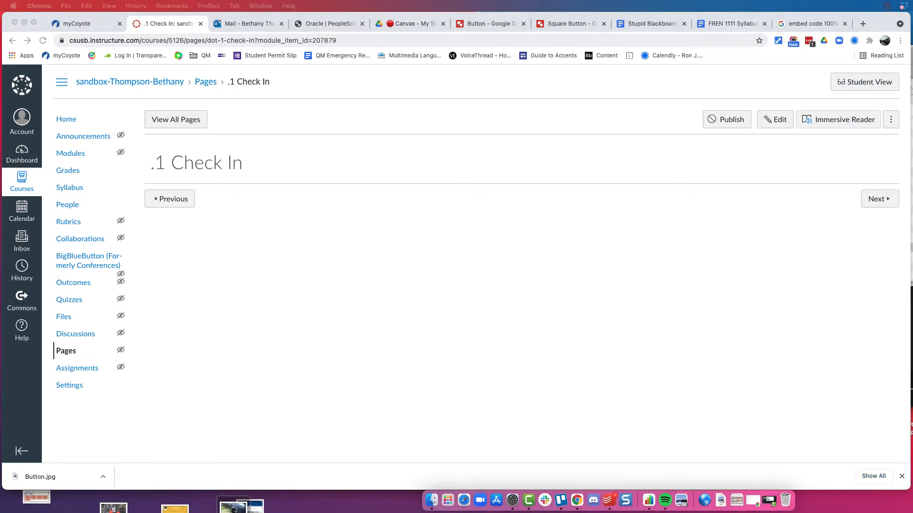
# Open a browser window under the personal profile, go to canva.com and bring the starred folders into view.
pyautogui.click(884, 41)
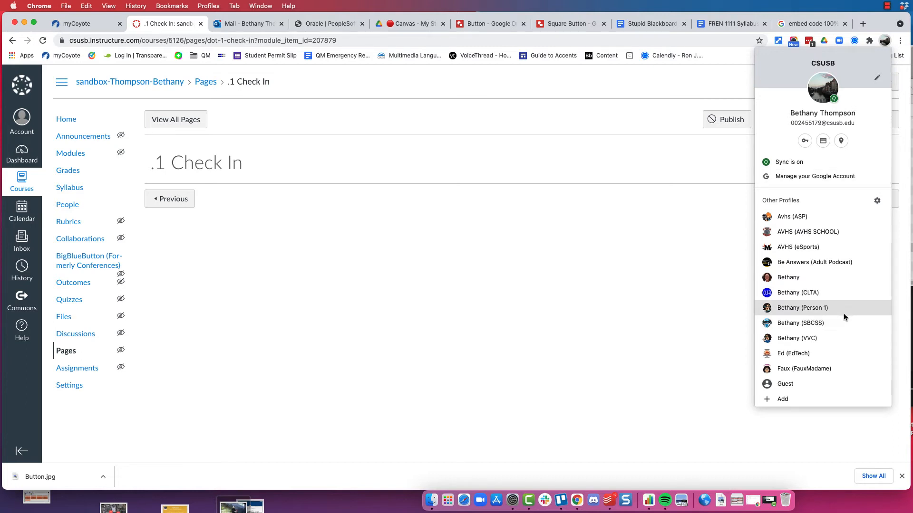
pyautogui.click(834, 275)
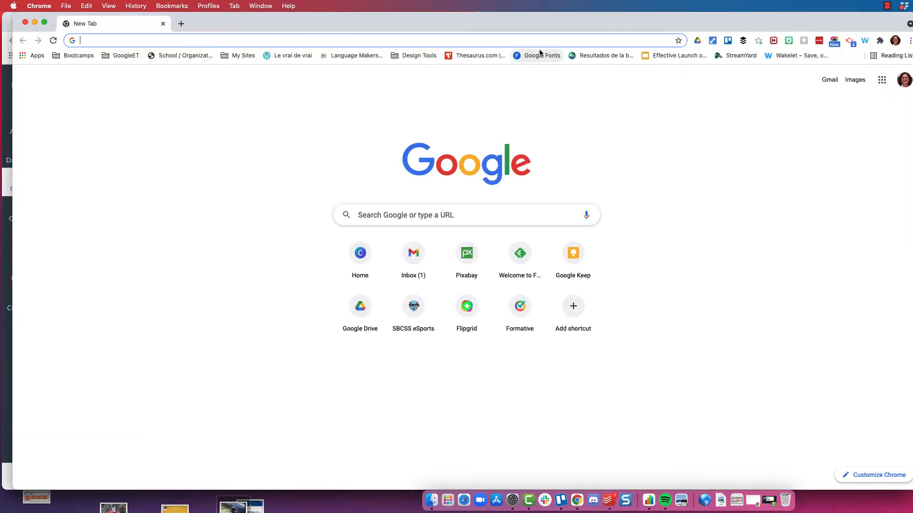
pyautogui.write('canva.c')
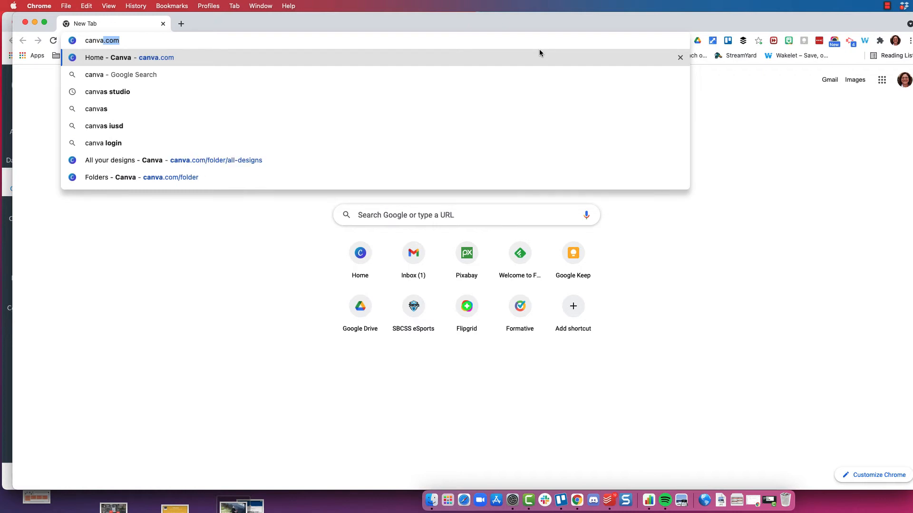
pyautogui.press('Return')
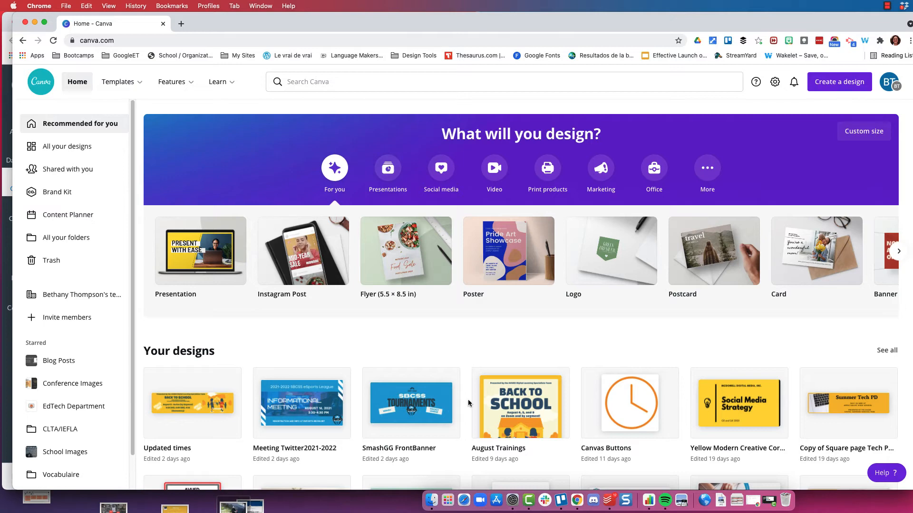
pyautogui.scroll(-2, 71, 380)
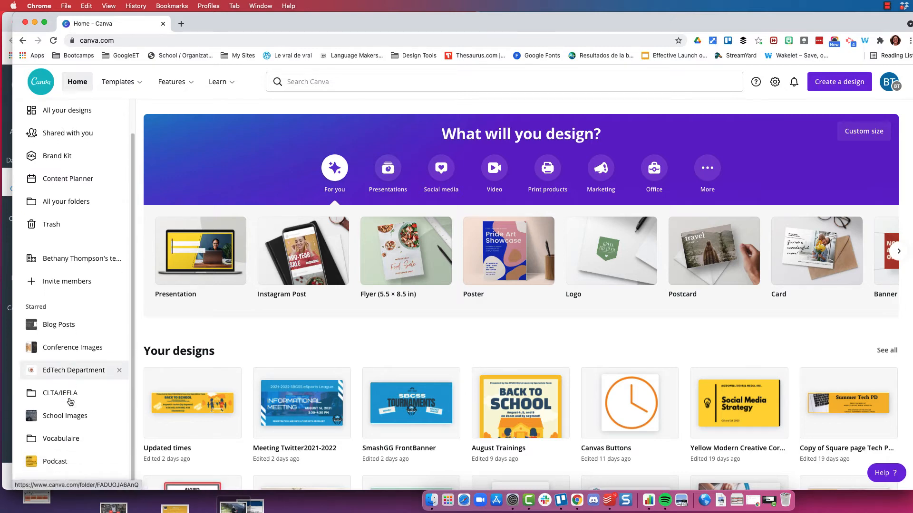
# Look through the starred School Images folder and open the "Où sont mes chaussures?" banner design as an example.
pyautogui.click(60, 415)
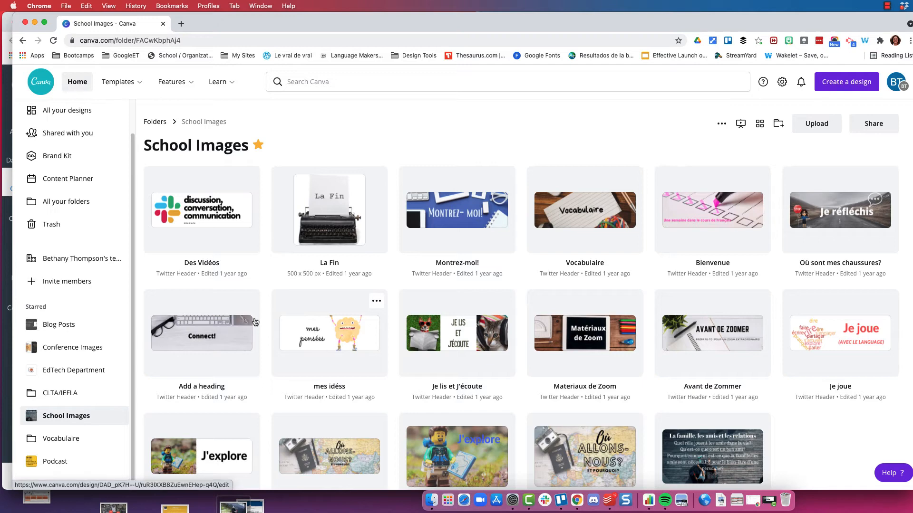
pyautogui.scroll(-4, 332, 343)
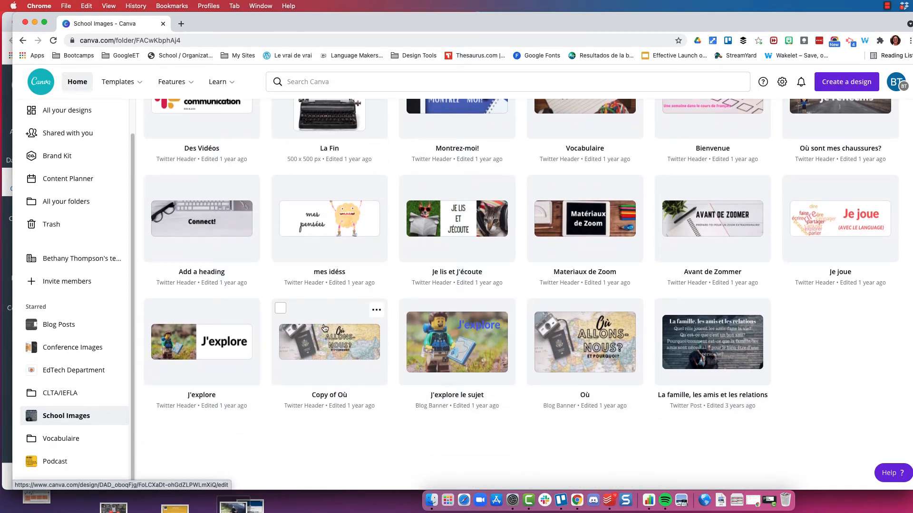
pyautogui.scroll(4, 332, 289)
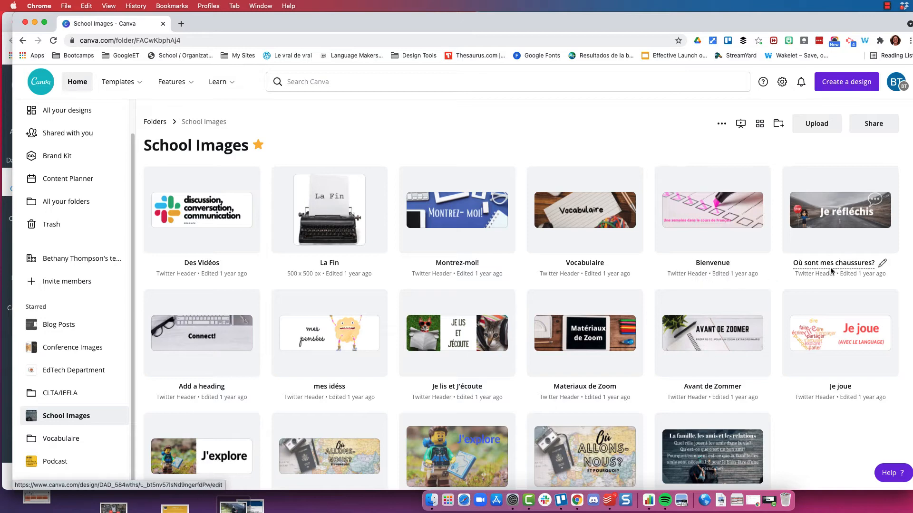
pyautogui.click(847, 229)
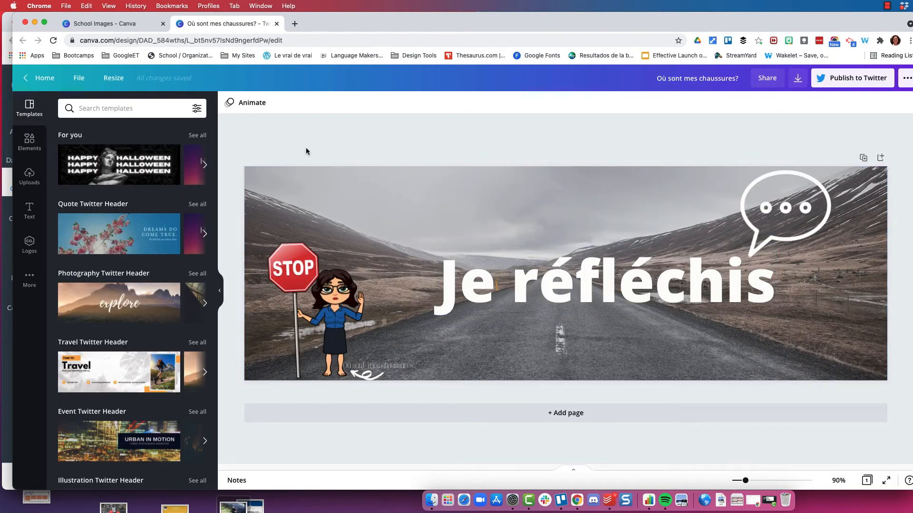
# Go back to the Canva home page, search for "twitter header" and open the Twitter Header templates.
pyautogui.click(27, 82)
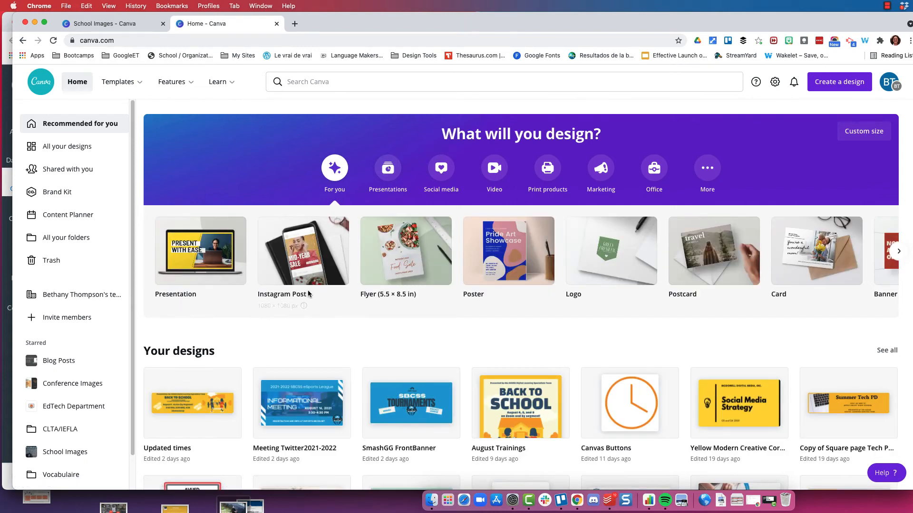
pyautogui.click(309, 82)
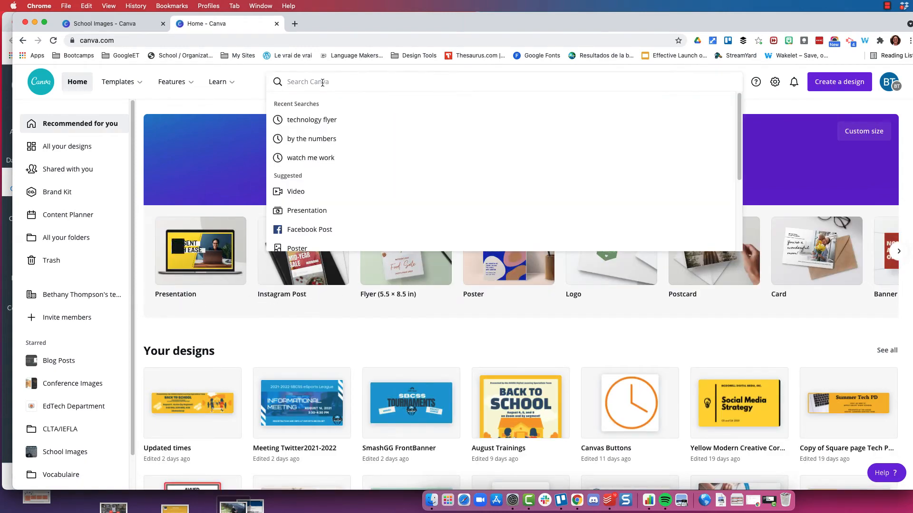
pyautogui.write('twitt')
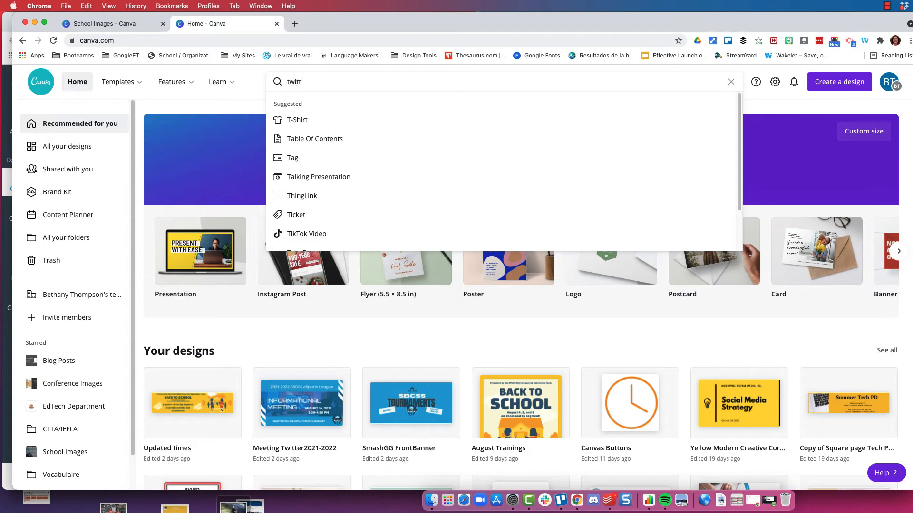
pyautogui.write('er header')
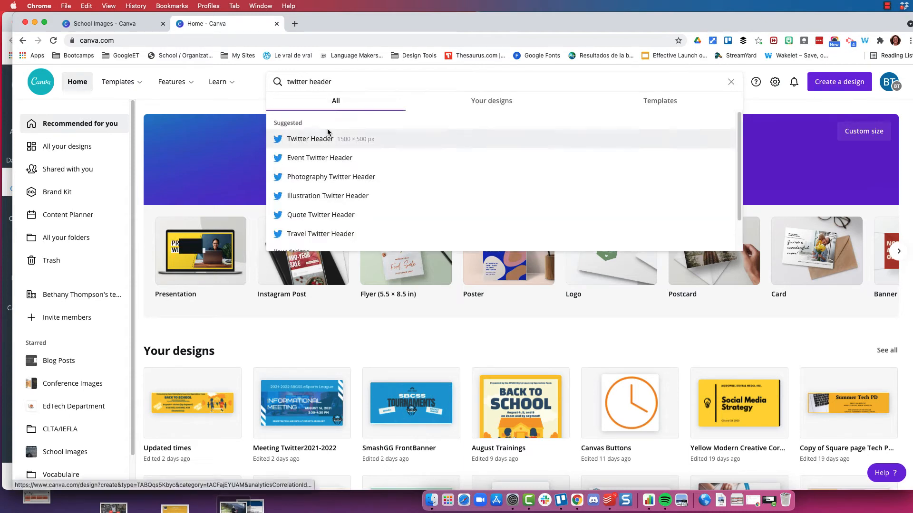
pyautogui.click(327, 133)
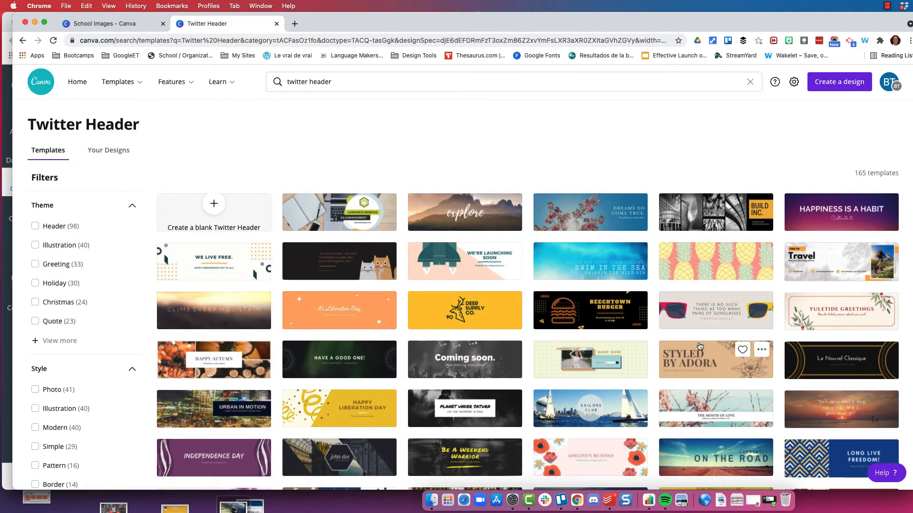
# Browse the Twitter Header templates and open the black one with the quote and two cats as a new design.
pyautogui.scroll(-3, 700, 346)
pyautogui.scroll(-3, 700, 346)
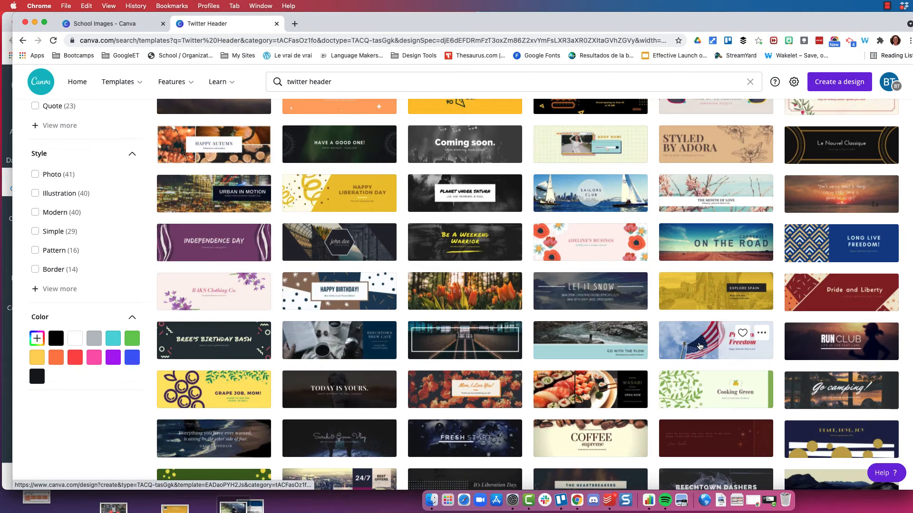
pyautogui.scroll(-2, 700, 346)
pyautogui.scroll(-1, 699, 346)
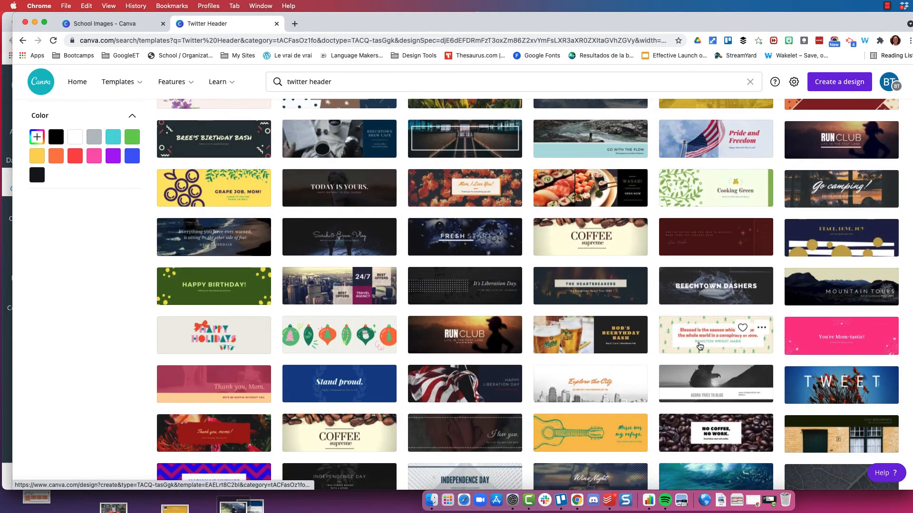
pyautogui.scroll(-3, 700, 346)
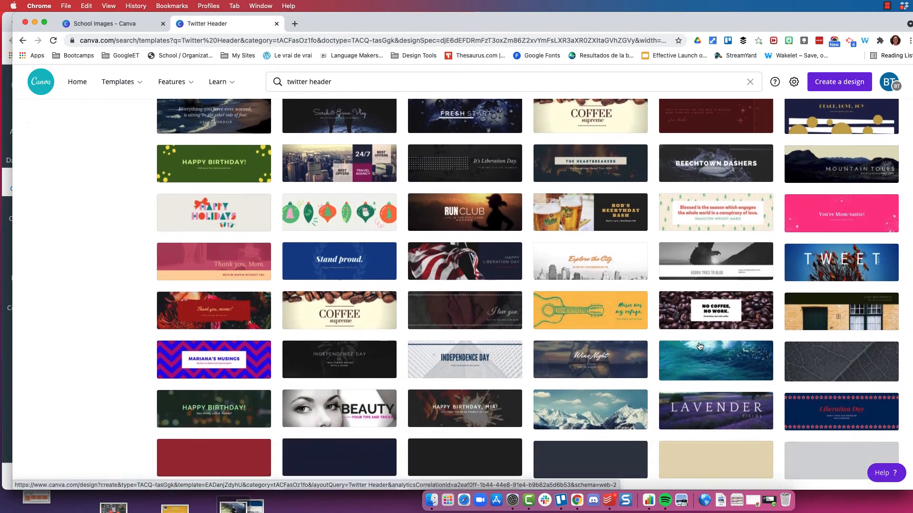
pyautogui.scroll(-4, 700, 347)
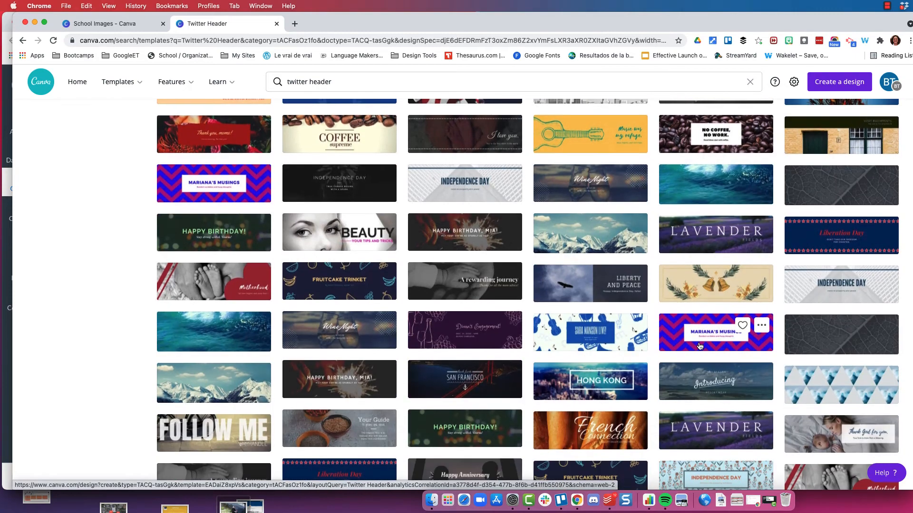
pyautogui.scroll(-1, 700, 346)
pyautogui.scroll(-5, 699, 346)
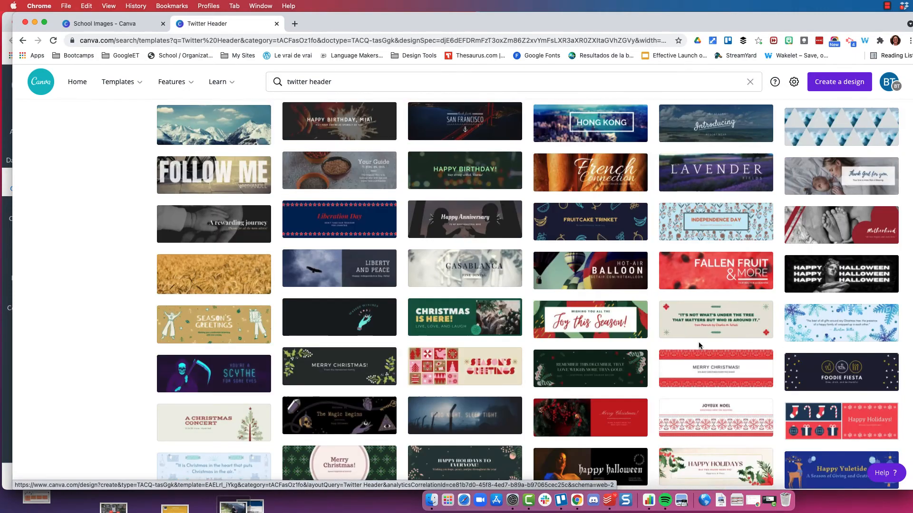
pyautogui.scroll(20, 699, 347)
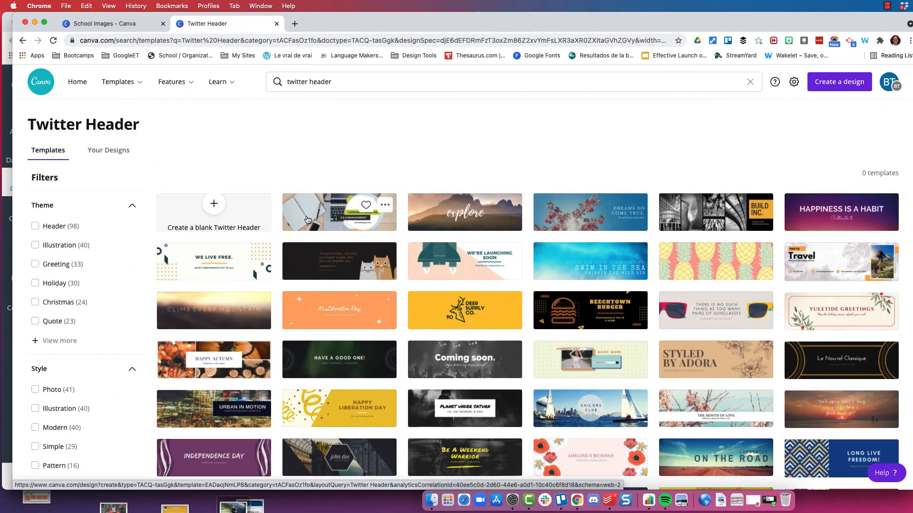
pyautogui.click(338, 276)
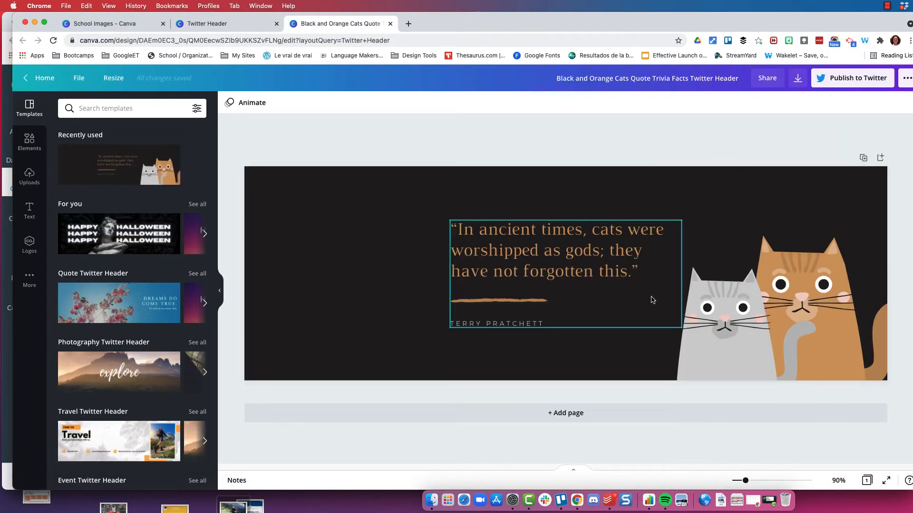
# Replace the cat quote with "Check-In avec la Prof" and clear the author line below it.
pyautogui.doubleClick(567, 259)
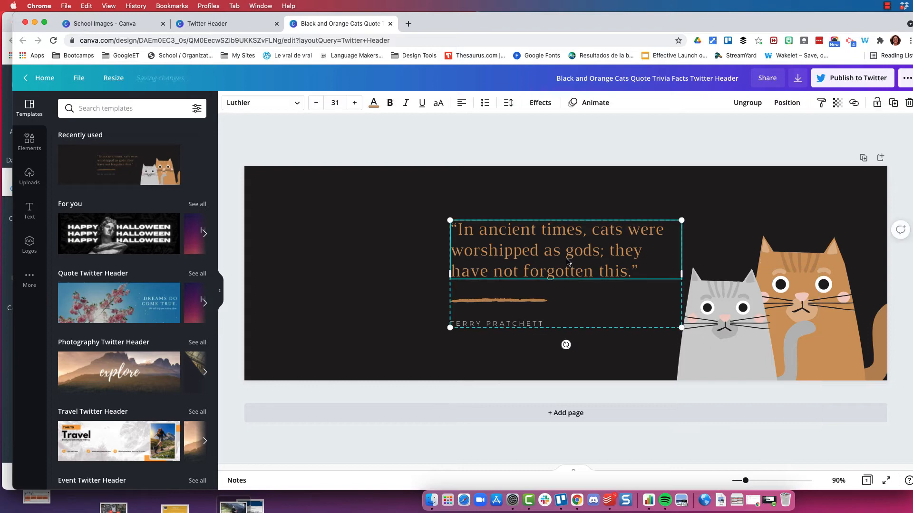
pyautogui.write('Ch')
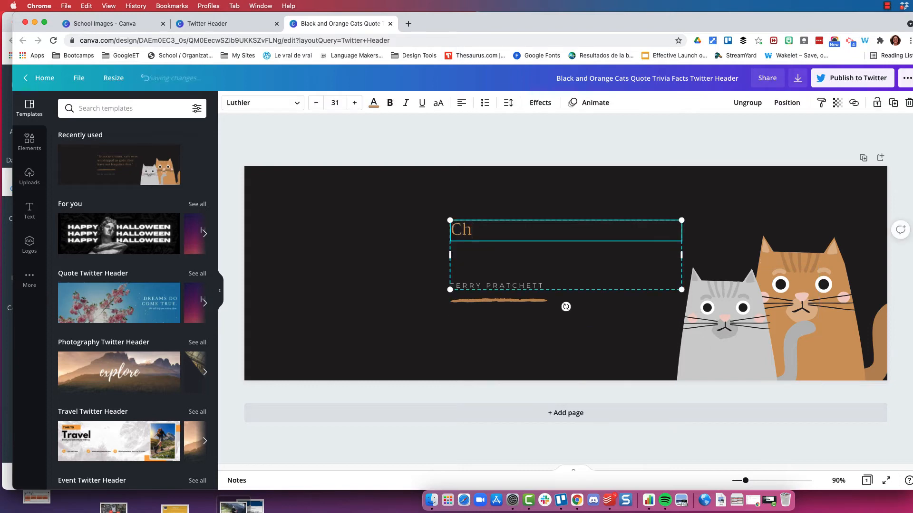
pyautogui.write('eck In avec la Pr')
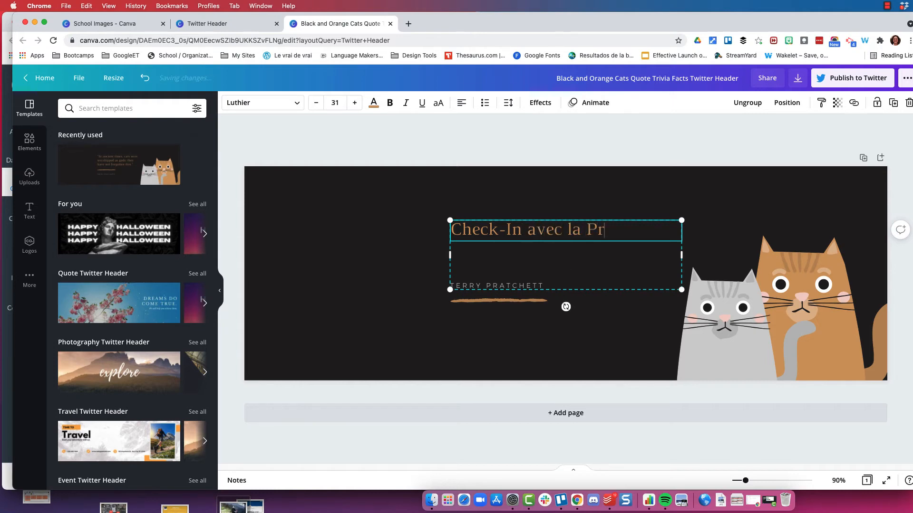
pyautogui.write('of')
pyautogui.doubleClick(519, 285)
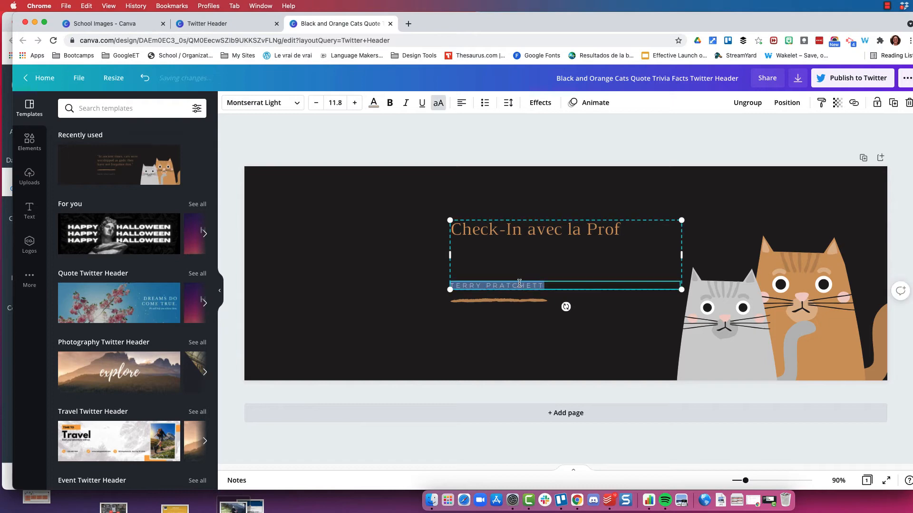
pyautogui.press('BackSpace')
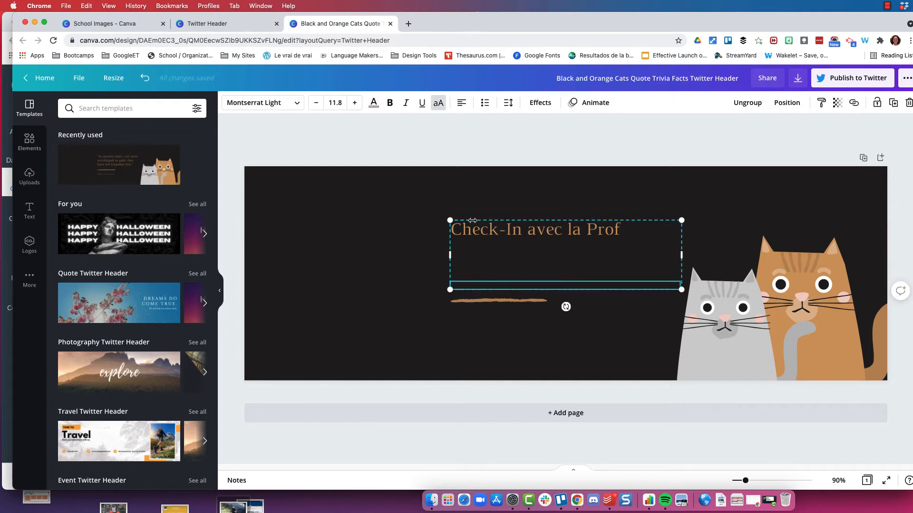
# Enlarge the title text group to a title size of about 52.8 and move it down to just above the brush line.
pyautogui.moveTo(450, 221); pyautogui.dragTo(287, 171)
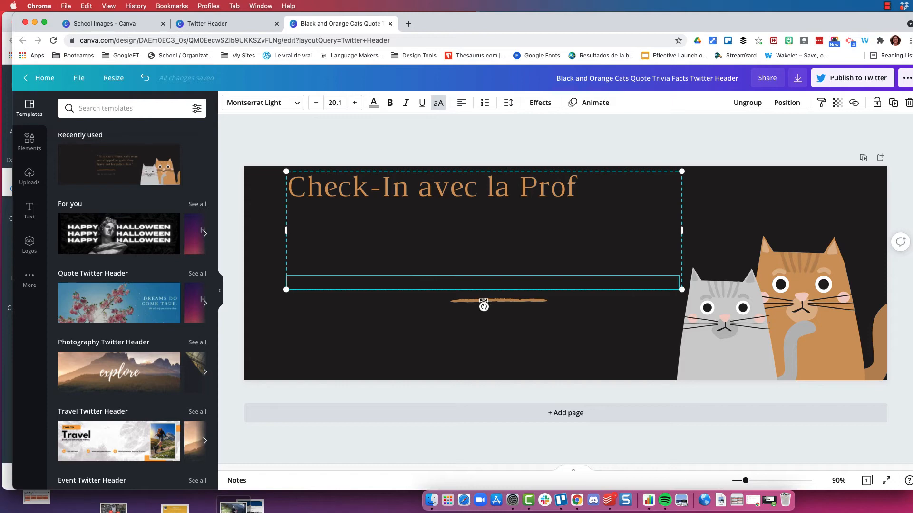
pyautogui.moveTo(484, 307)
pyautogui.mouseDown()
pyautogui.moveTo(415, 305)
pyautogui.moveTo(514, 301)
pyautogui.moveTo(509, 308)
pyautogui.moveTo(485, 291)
pyautogui.mouseUp()
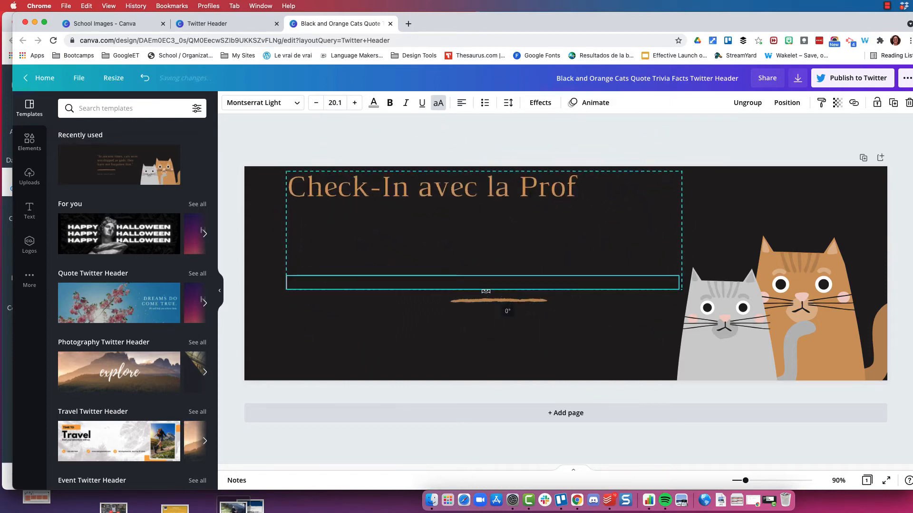
pyautogui.moveTo(523, 189); pyautogui.dragTo(525, 239)
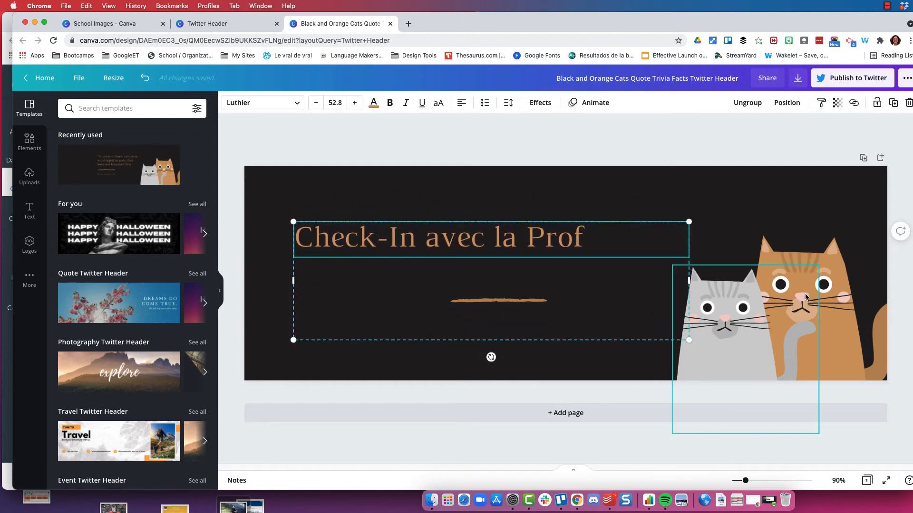
# Delete the gray cat and the orange cat from the banner.
pyautogui.click(725, 328)
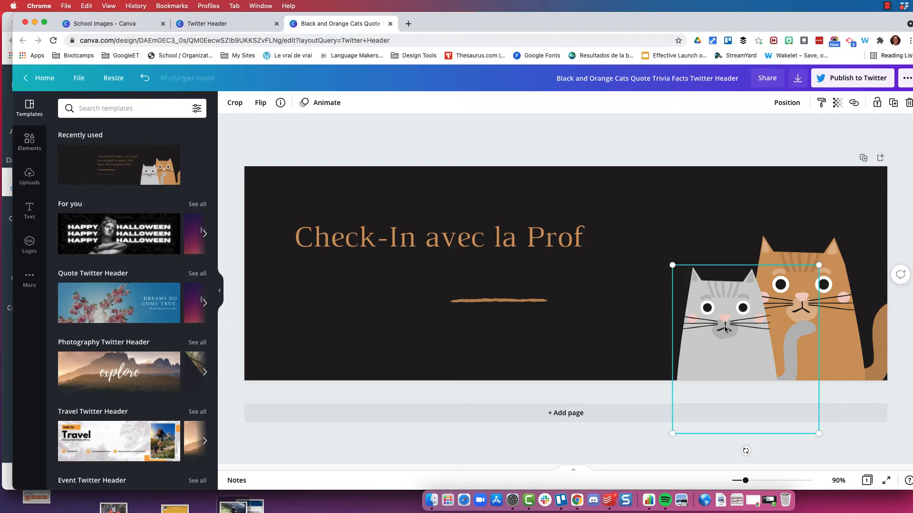
pyautogui.press('Delete')
pyautogui.click(806, 312)
pyautogui.press('Delete')
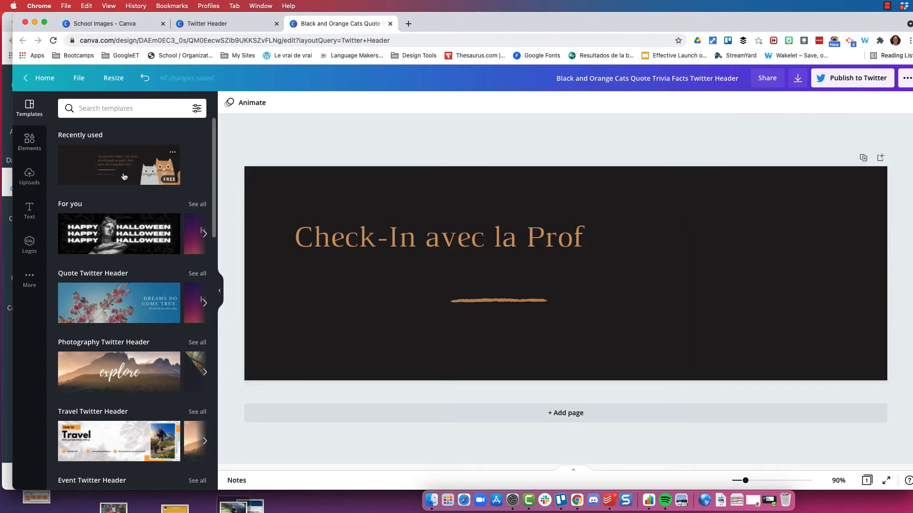
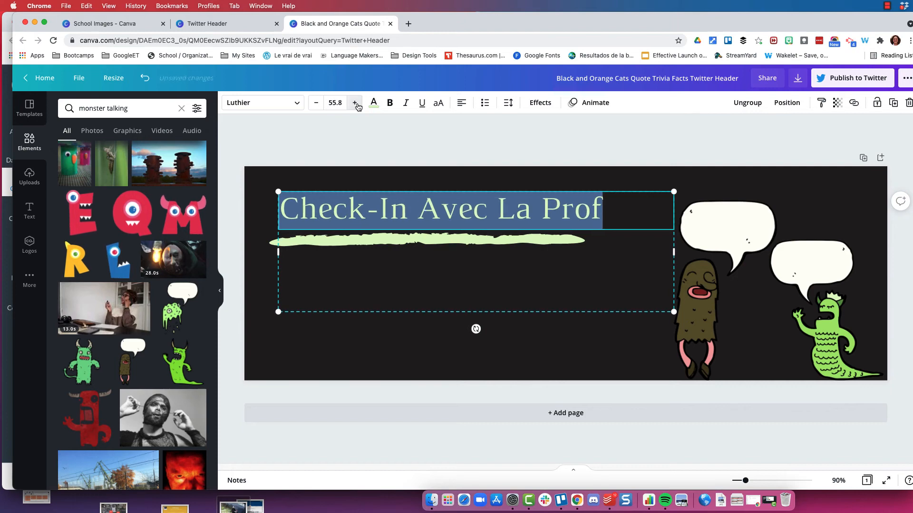
# Increase the title's font size to 63.8 and move the green brush underline down clear of the text.
pyautogui.click(356, 102)
pyautogui.click(355, 102)
pyautogui.click(356, 103)
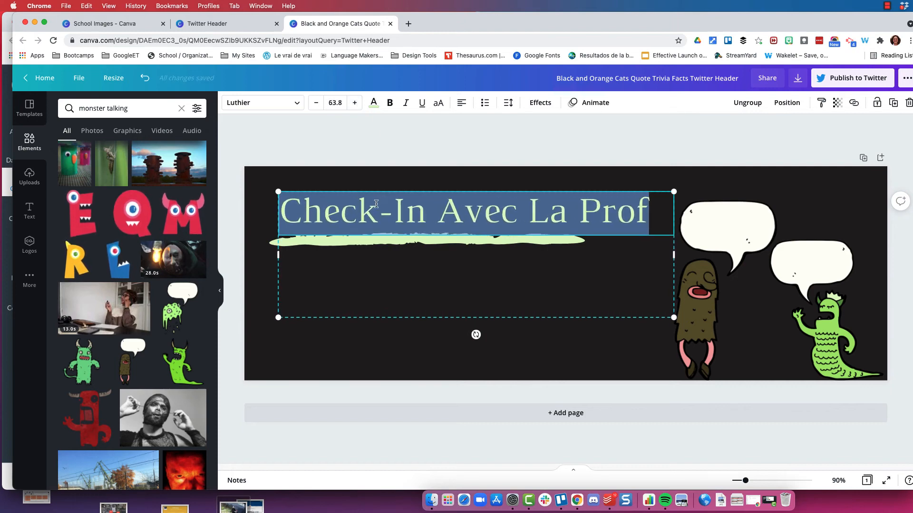
pyautogui.click(374, 240)
pyautogui.moveTo(374, 241)
pyautogui.mouseDown()
pyautogui.moveTo(383, 261)
pyautogui.moveTo(415, 270)
pyautogui.mouseUp()
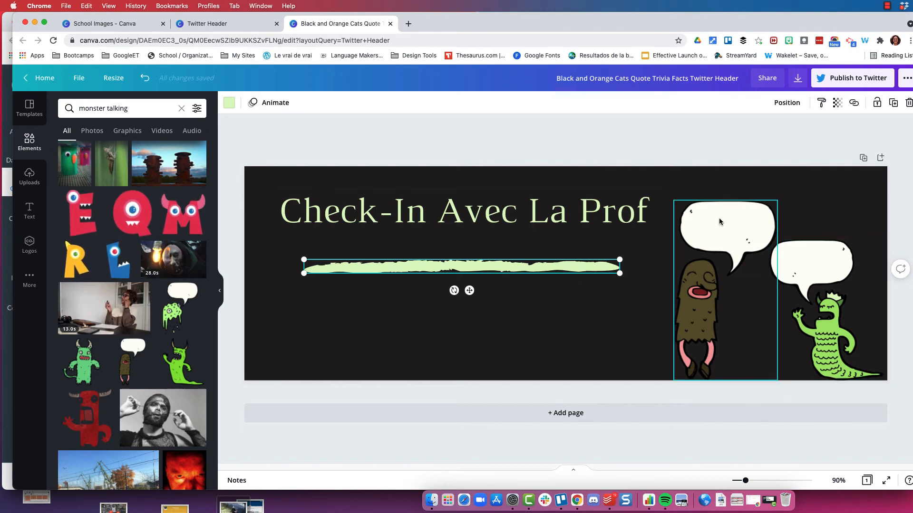
# Add a body text box and place its text over the brown monster's speech bubble.
pyautogui.click(29, 209)
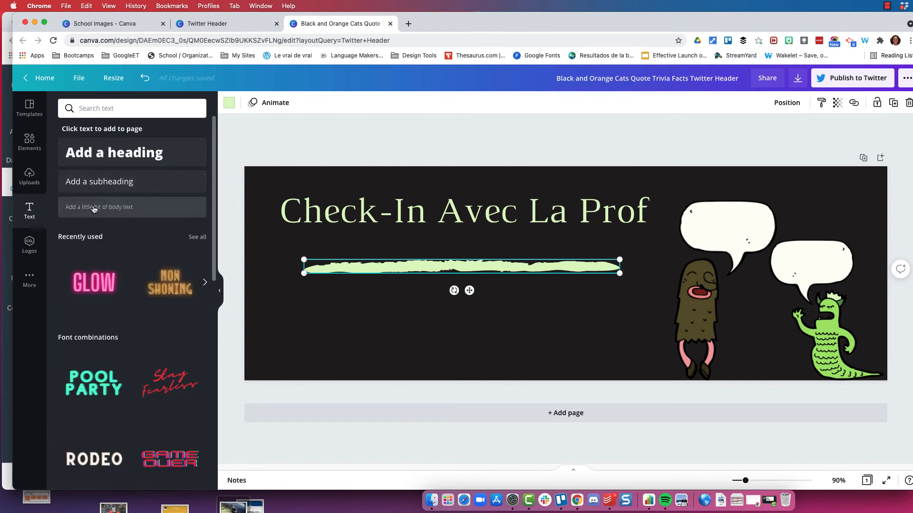
pyautogui.click(93, 207)
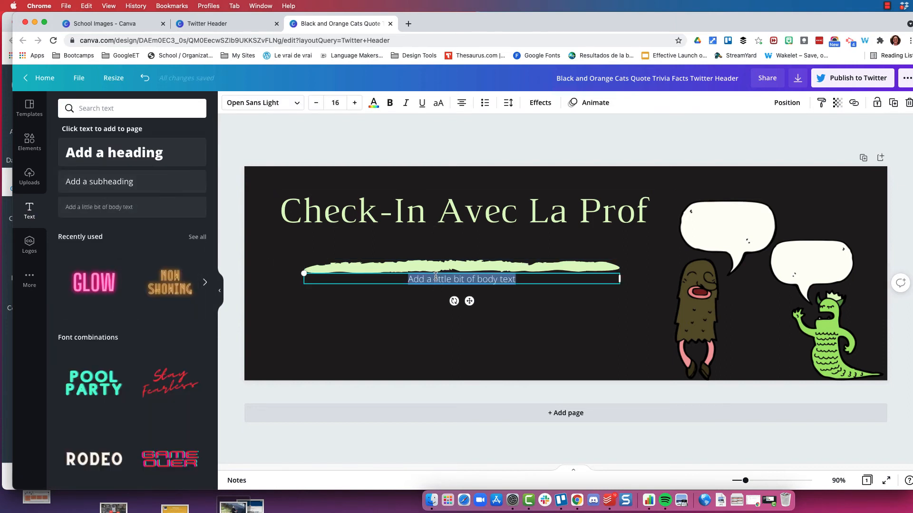
pyautogui.moveTo(436, 272)
pyautogui.mouseDown()
pyautogui.moveTo(569, 274)
pyautogui.moveTo(723, 210)
pyautogui.moveTo(709, 219)
pyautogui.mouseUp()
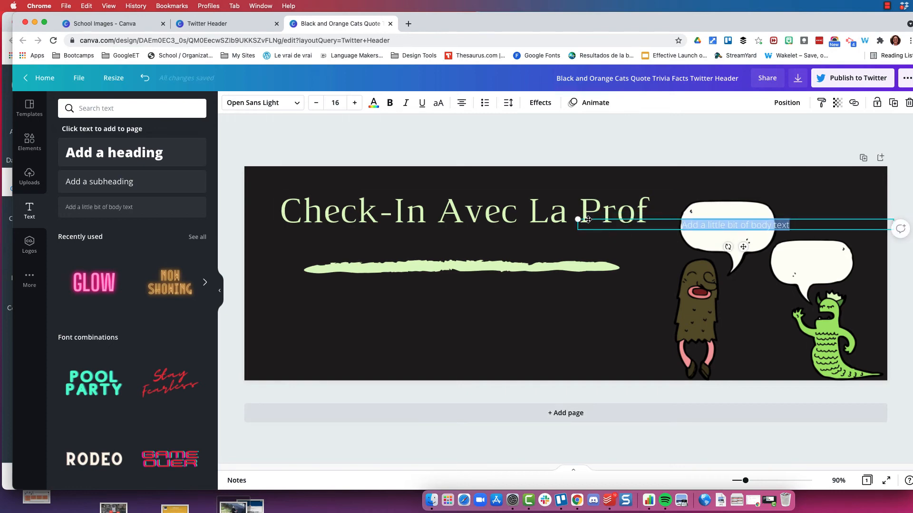
pyautogui.moveTo(588, 220)
pyautogui.mouseDown()
pyautogui.moveTo(713, 224)
pyautogui.moveTo(588, 222)
pyautogui.mouseUp()
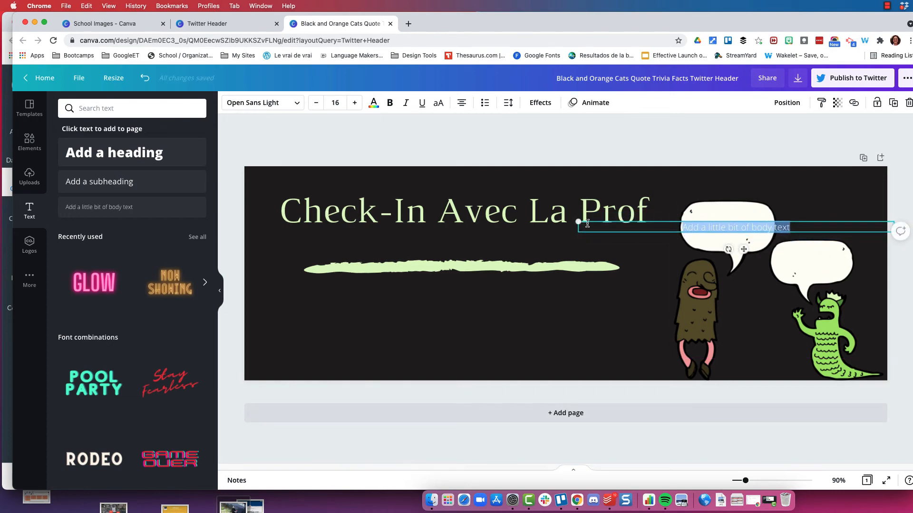
# Replace the placeholder text in the brown monster's speech bubble with "Comment ça va?" and select the new text.
pyautogui.doubleClick(700, 227)
pyautogui.press('super+a')
pyautogui.press('BackSpace')
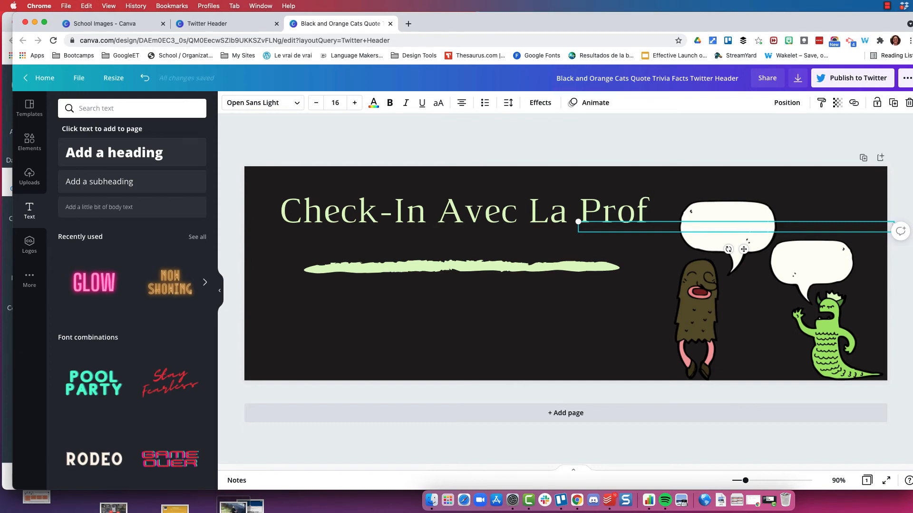
pyautogui.tripleClick(720, 228)
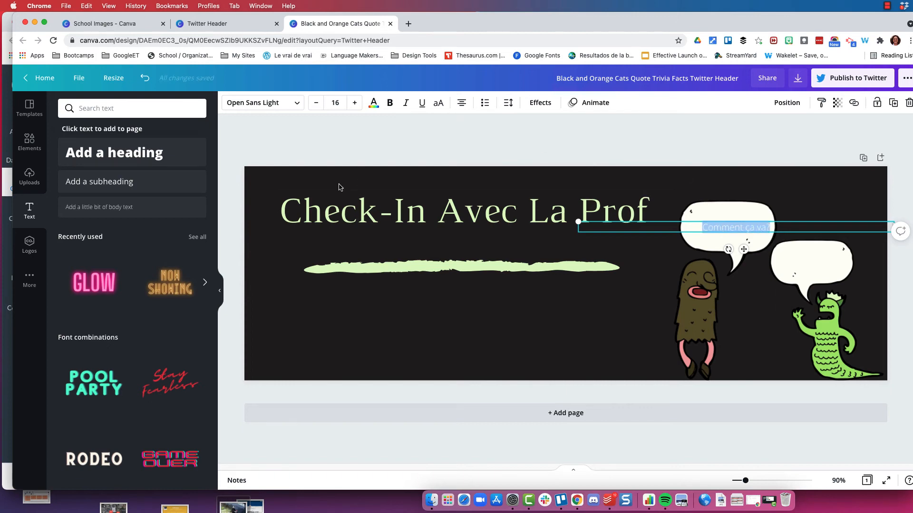
# Color the "Comment ça va?" text black.
pyautogui.click(373, 102)
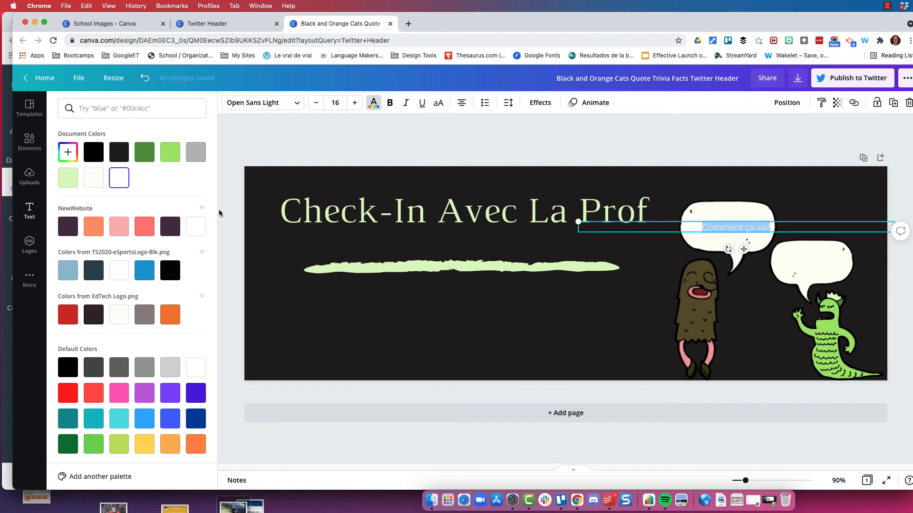
pyautogui.click(94, 152)
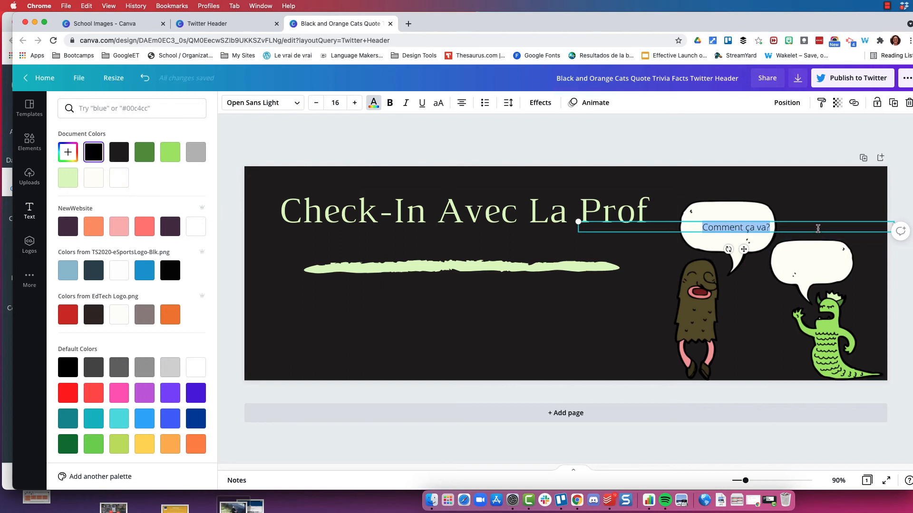
pyautogui.click(776, 224)
# Enlarge the "Comment ça va?" text to size 27.6 and fit it on two lines inside the brown monster's speech bubble.
pyautogui.moveTo(577, 221); pyautogui.dragTo(565, 182)
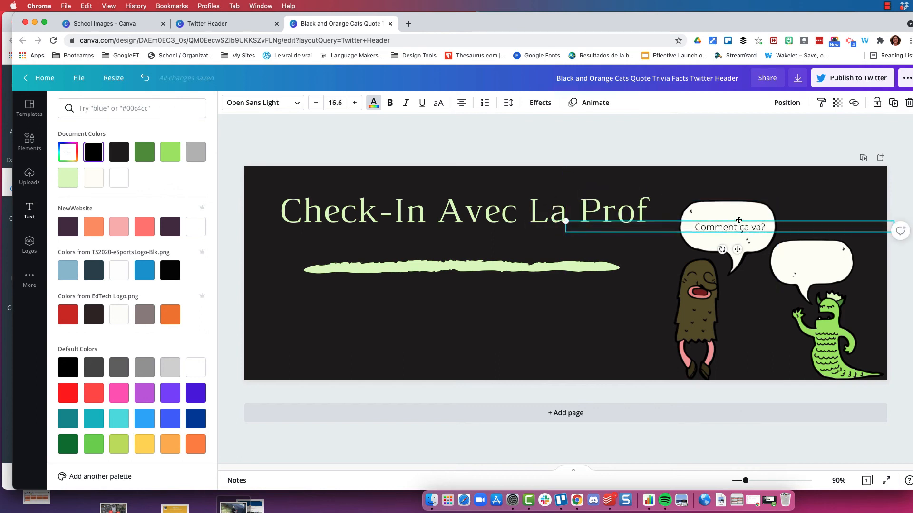
pyautogui.moveTo(738, 221); pyautogui.dragTo(732, 214)
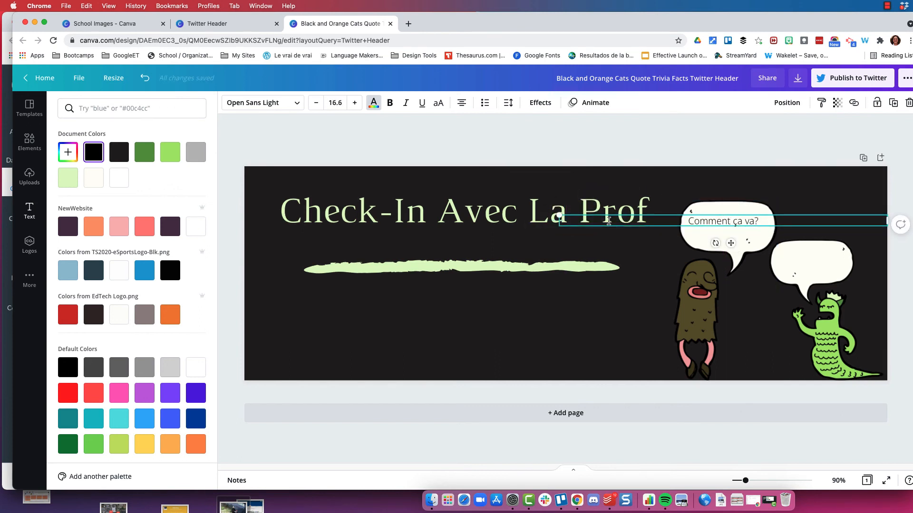
pyautogui.moveTo(559, 226); pyautogui.dragTo(344, 233)
pyautogui.moveTo(701, 216)
pyautogui.mouseDown()
pyautogui.moveTo(595, 246)
pyautogui.moveTo(590, 283)
pyautogui.mouseUp()
pyautogui.moveTo(776, 291); pyautogui.dragTo(413, 320)
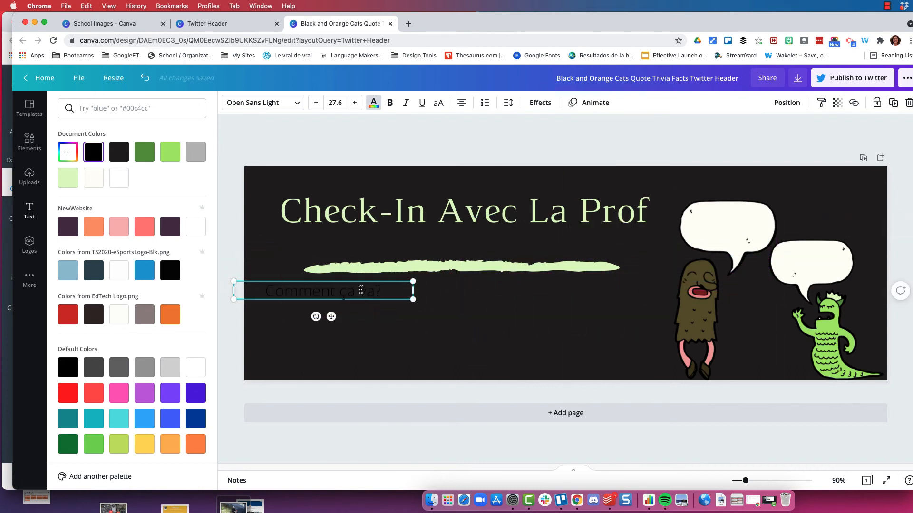
pyautogui.moveTo(356, 280)
pyautogui.mouseDown()
pyautogui.moveTo(666, 256)
pyautogui.moveTo(770, 197)
pyautogui.moveTo(768, 216)
pyautogui.mouseUp()
pyautogui.moveTo(829, 226); pyautogui.dragTo(751, 209)
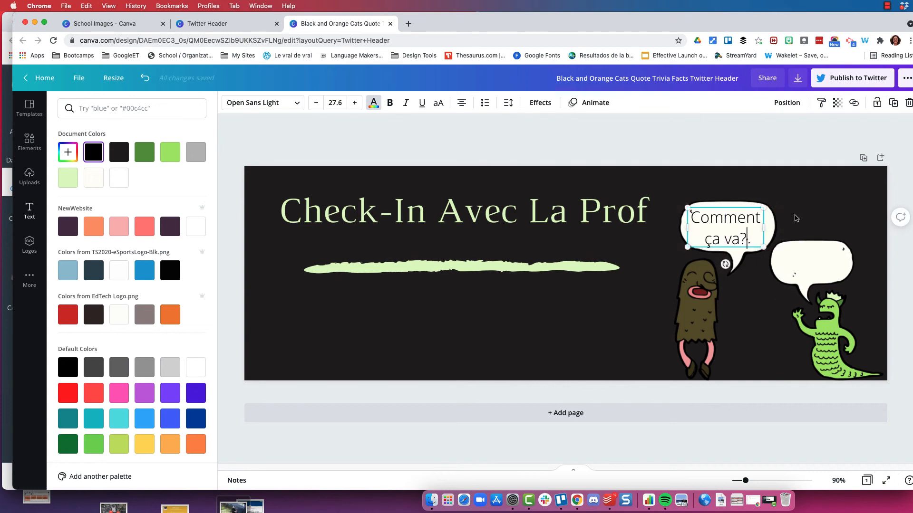
pyautogui.click(816, 218)
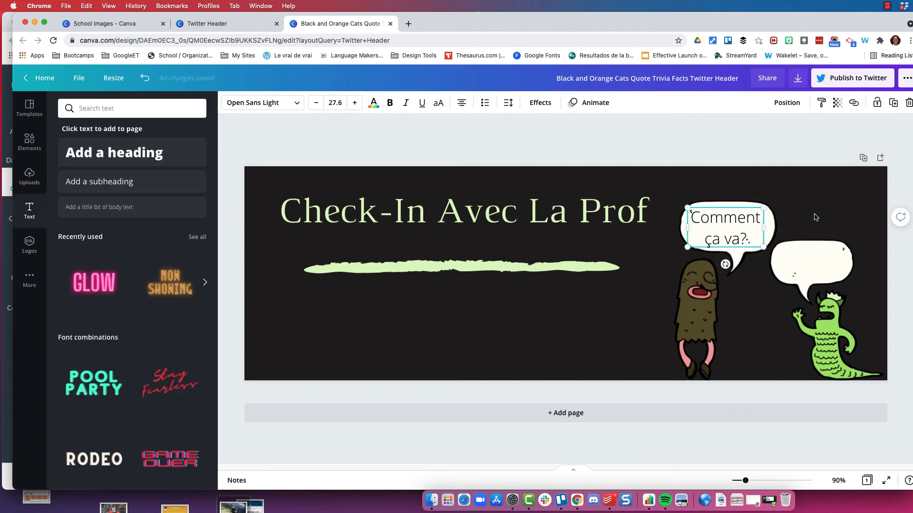
pyautogui.click(749, 139)
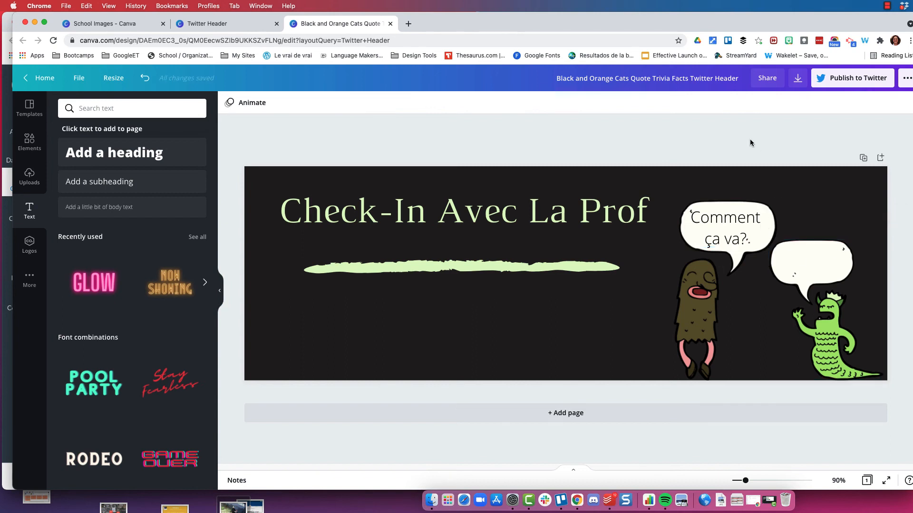
# Download the finished banner as a PNG image.
pyautogui.click(798, 79)
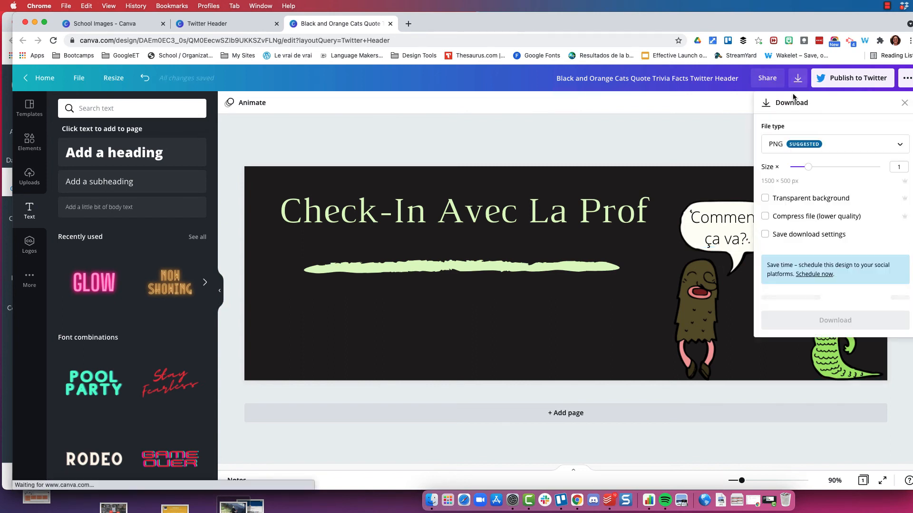
pyautogui.click(788, 142)
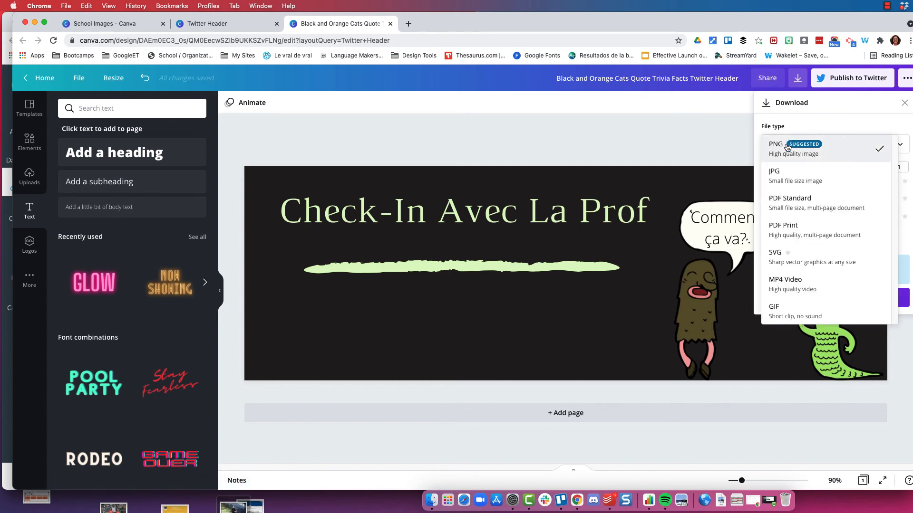
pyautogui.click(786, 174)
pyautogui.click(813, 152)
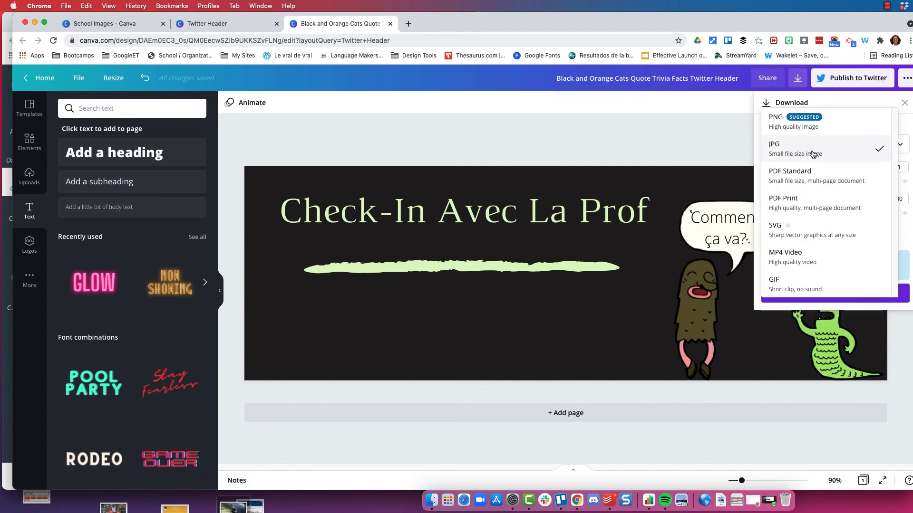
pyautogui.click(810, 123)
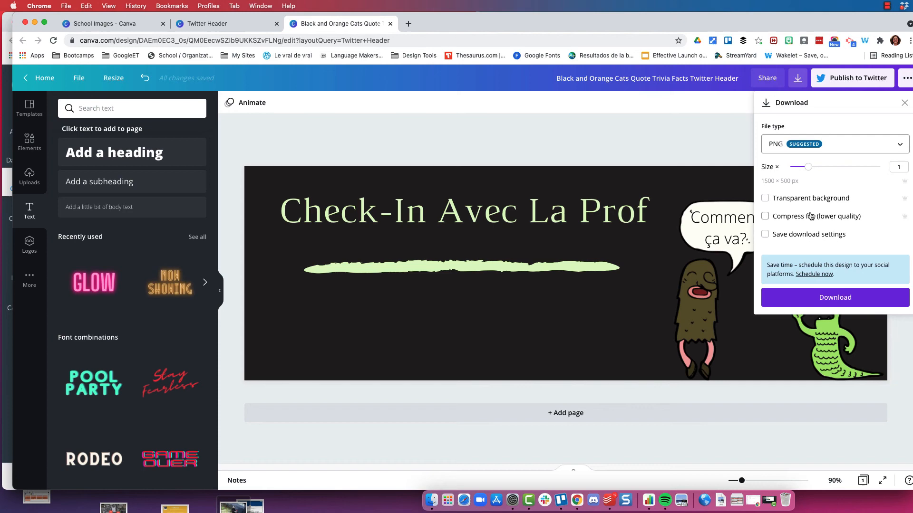
pyautogui.click(836, 295)
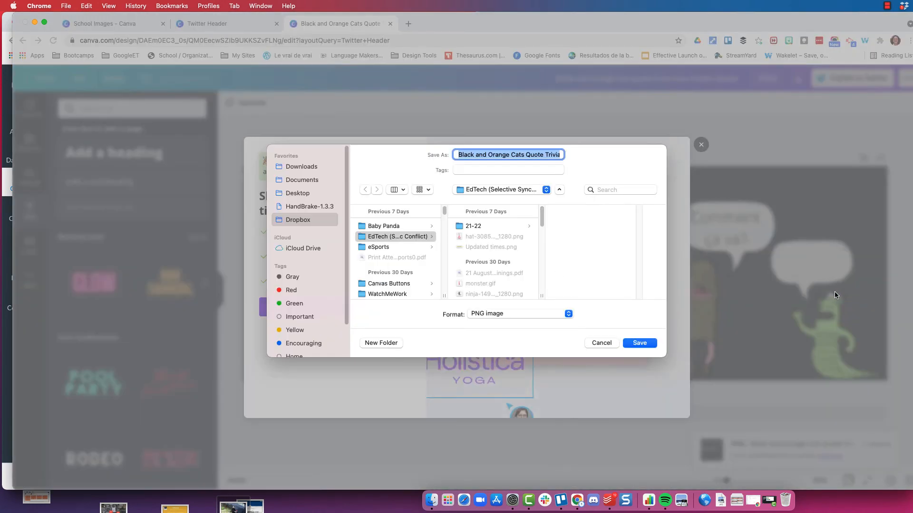
# Save the downloaded banner in the Module Images folder under the name "Check in".
pyautogui.scroll(-2, 386, 251)
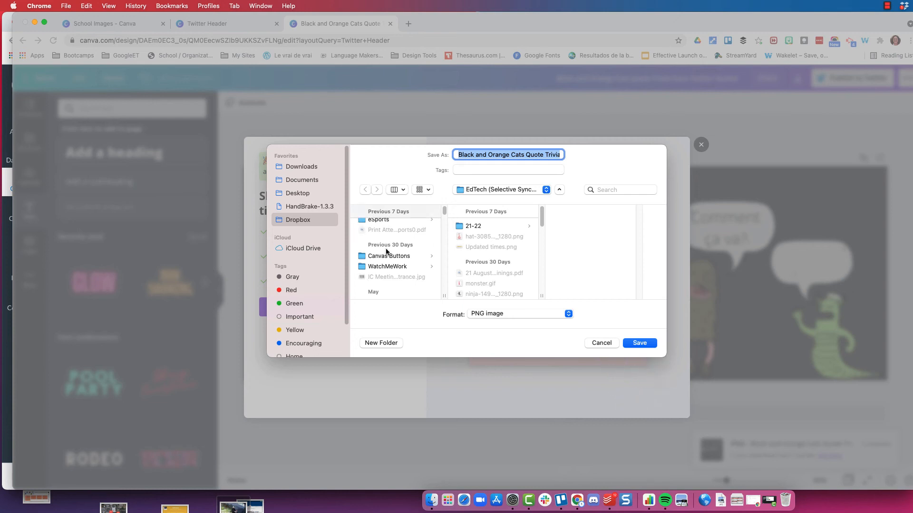
pyautogui.scroll(-5, 386, 252)
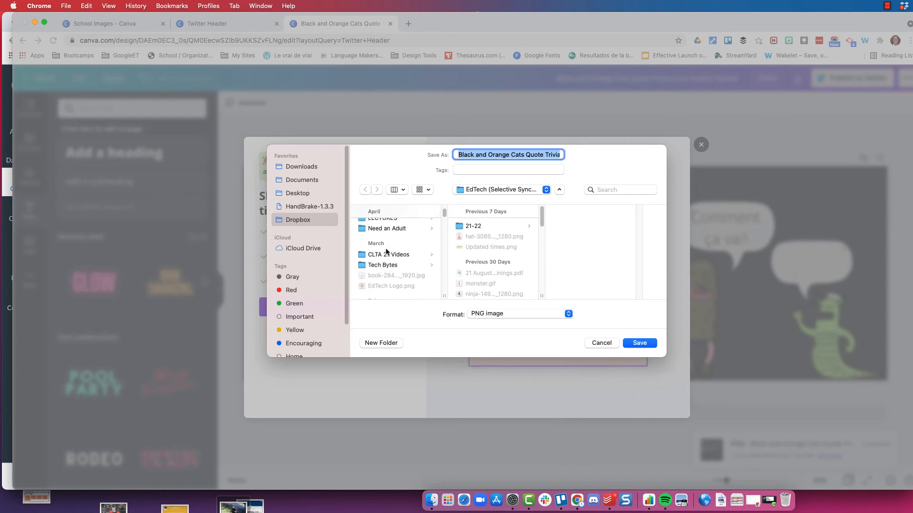
pyautogui.scroll(-4, 386, 252)
pyautogui.click(386, 254)
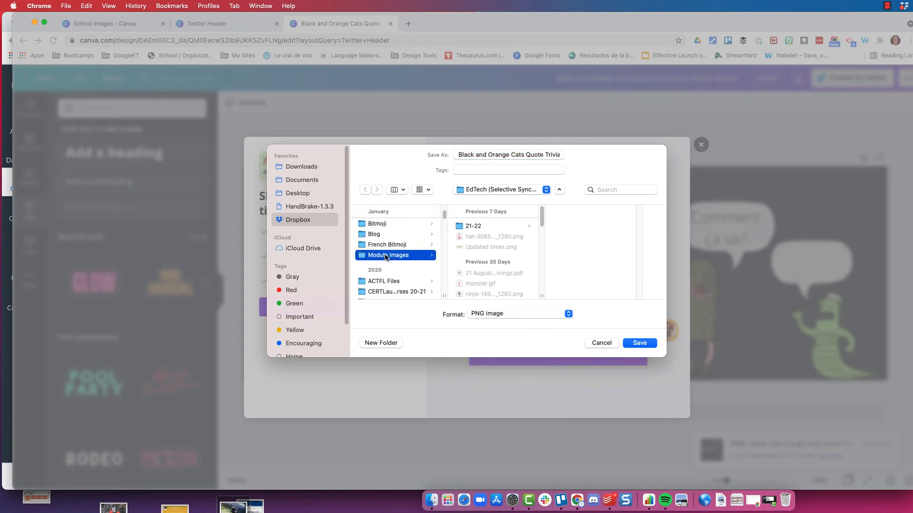
pyautogui.tripleClick(535, 155)
pyautogui.write('Che')
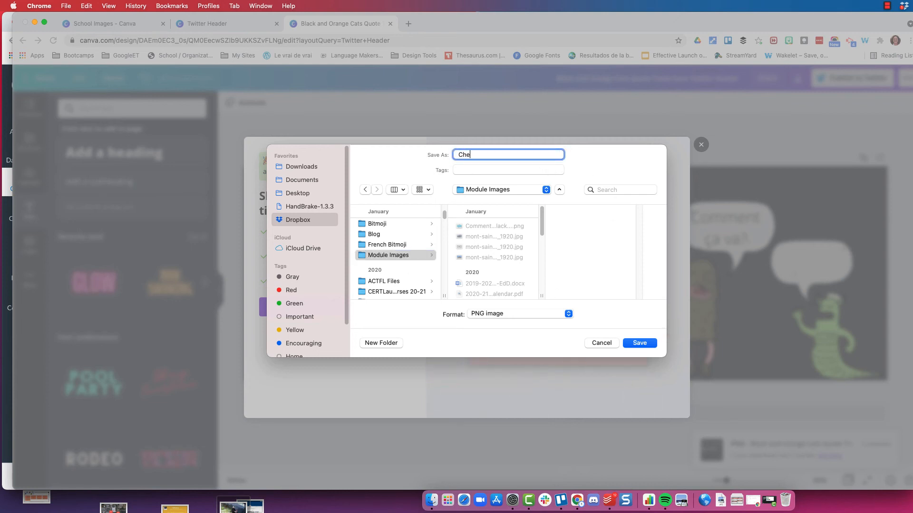
pyautogui.write('ck in')
pyautogui.click(635, 346)
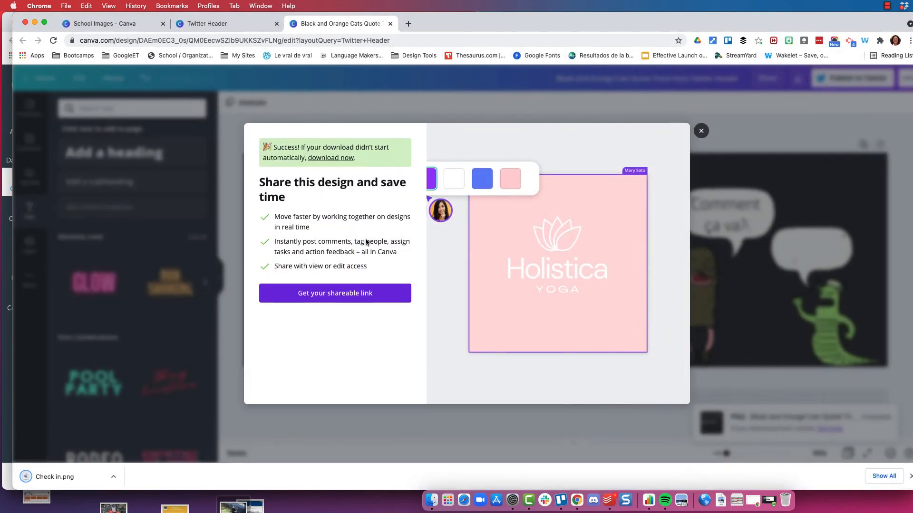
# Switch to the Canvas course window, edit the .1 Check In page and start uploading an image into it.
pyautogui.click(7, 257)
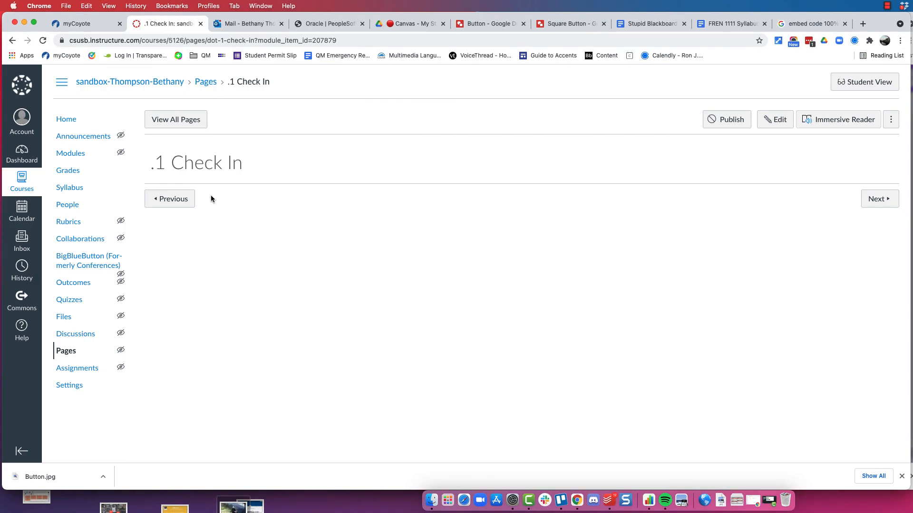
pyautogui.click(776, 119)
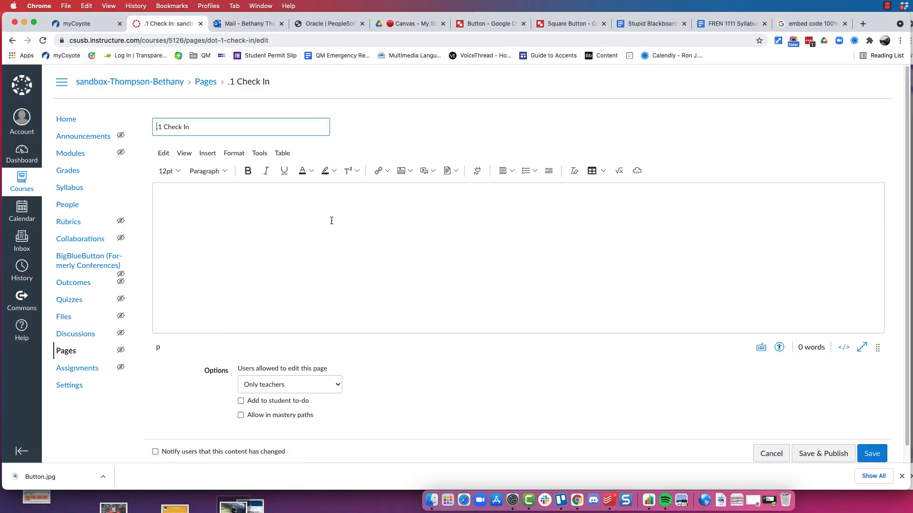
pyautogui.click(401, 171)
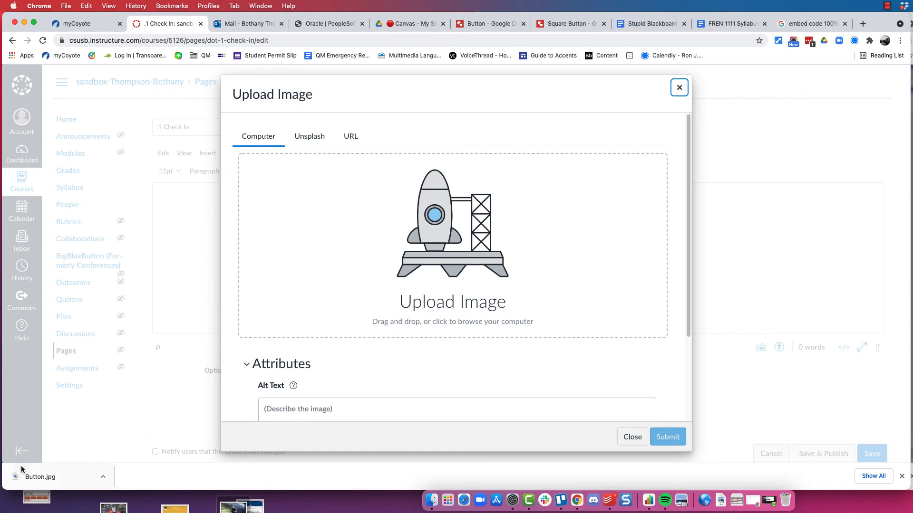
# Choose Check in.png from the Module Images folder in Dropbox and insert it into the .1 Check In page.
pyautogui.moveTo(21, 468); pyautogui.dragTo(566, 265)
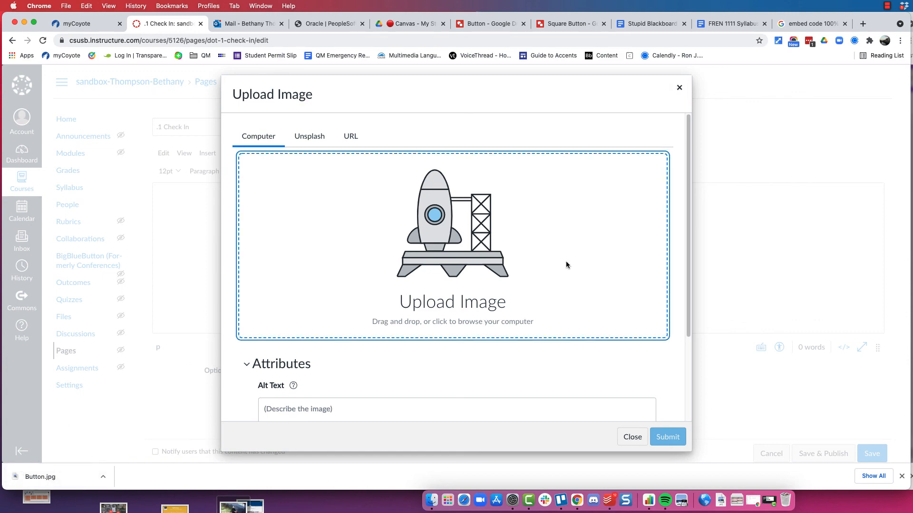
pyautogui.click(566, 264)
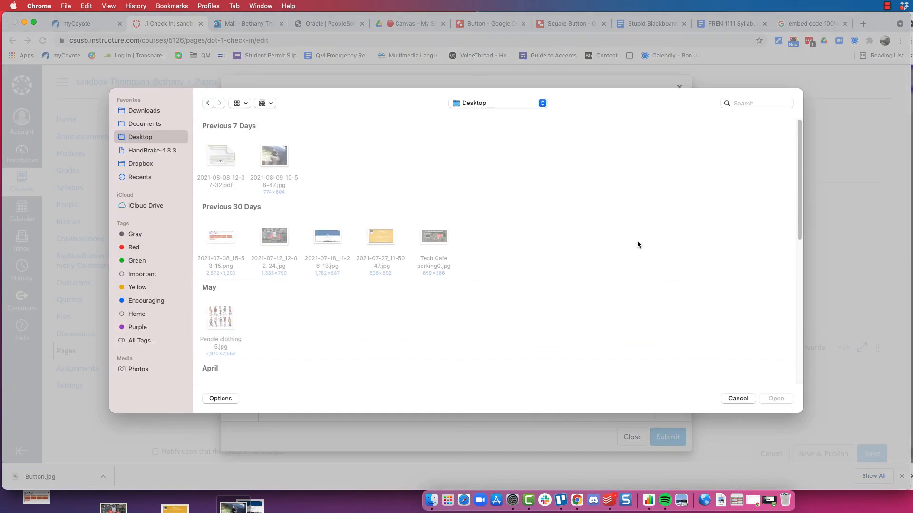
pyautogui.click(146, 162)
pyautogui.doubleClick(216, 158)
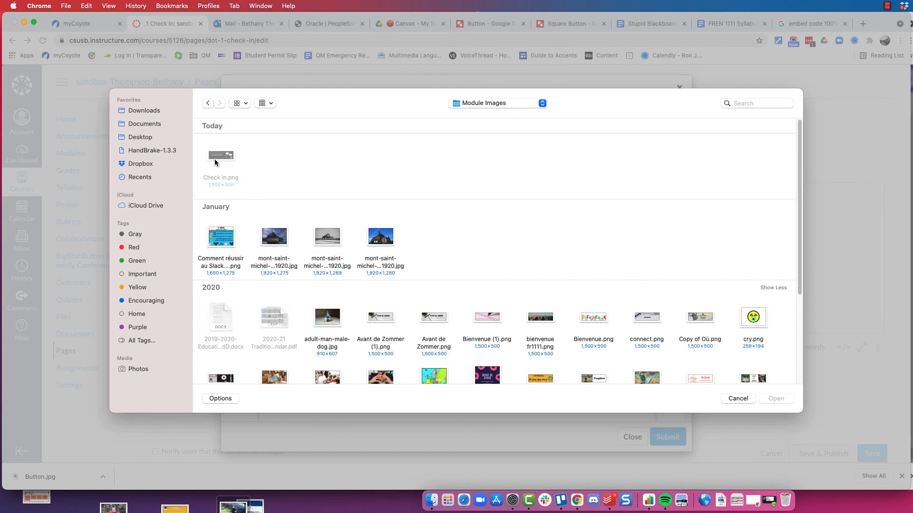
pyautogui.click(216, 158)
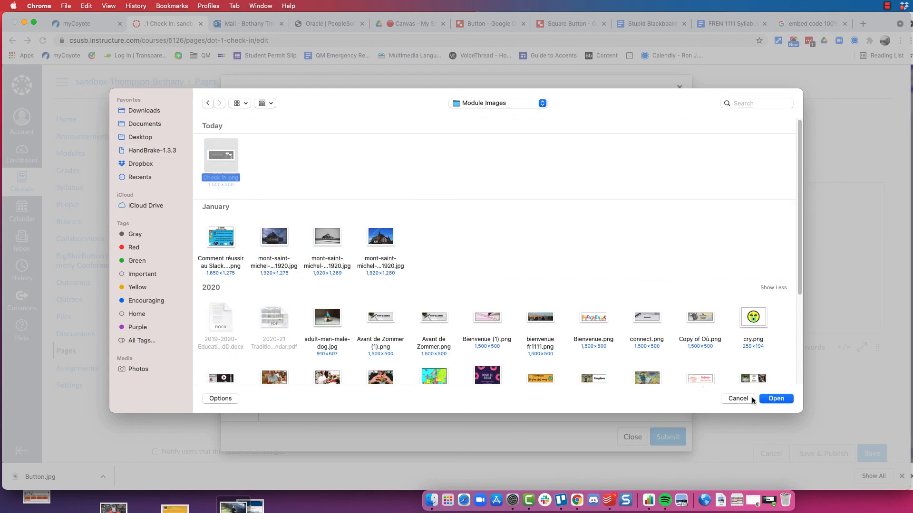
pyautogui.click(787, 400)
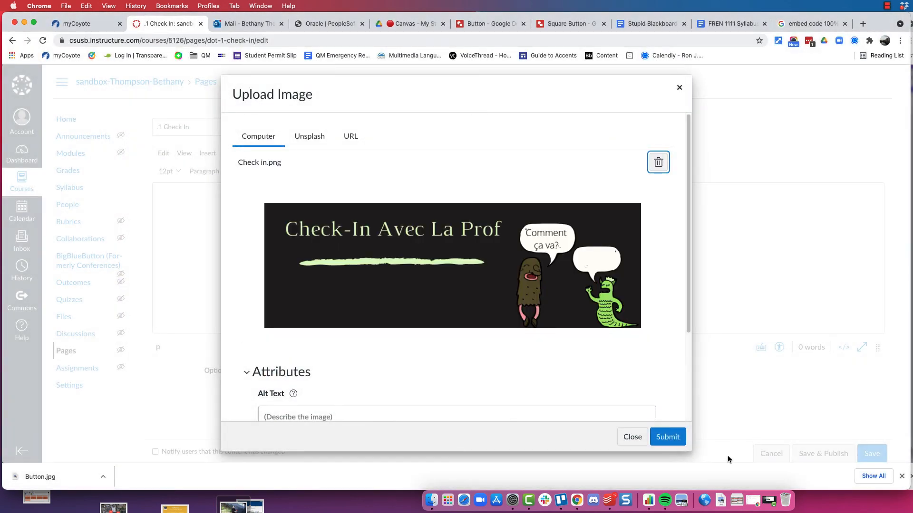
pyautogui.click(668, 437)
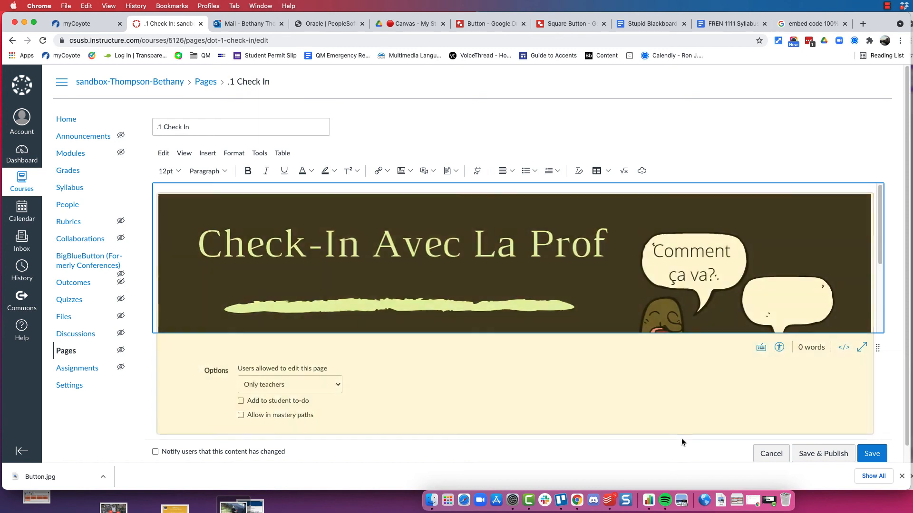
# Look over the inserted banner, save the .1 Check In page without publishing it, and return to the course's module list.
pyautogui.scroll(-3, 649, 276)
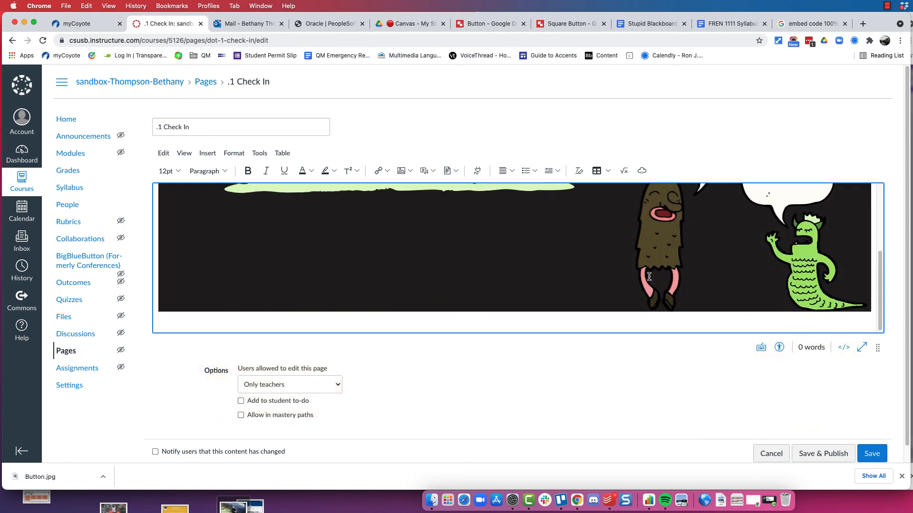
pyautogui.scroll(3, 649, 276)
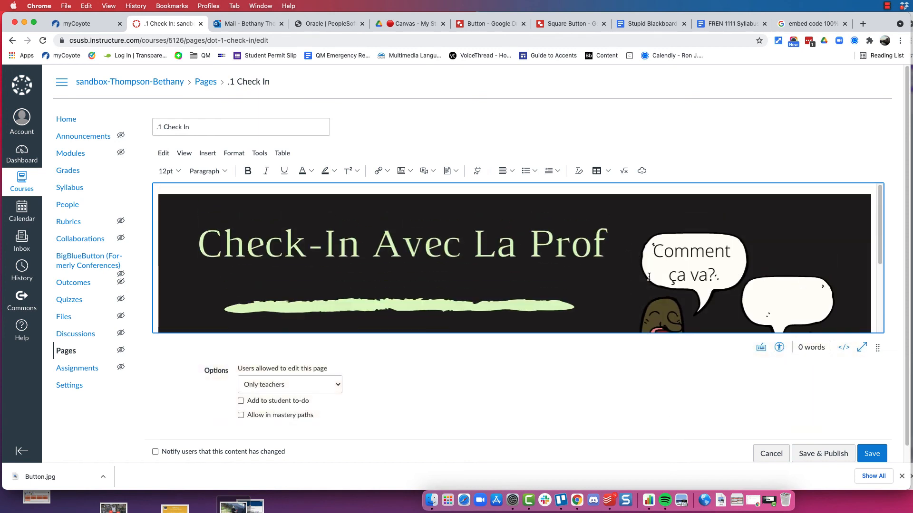
pyautogui.scroll(-3, 649, 276)
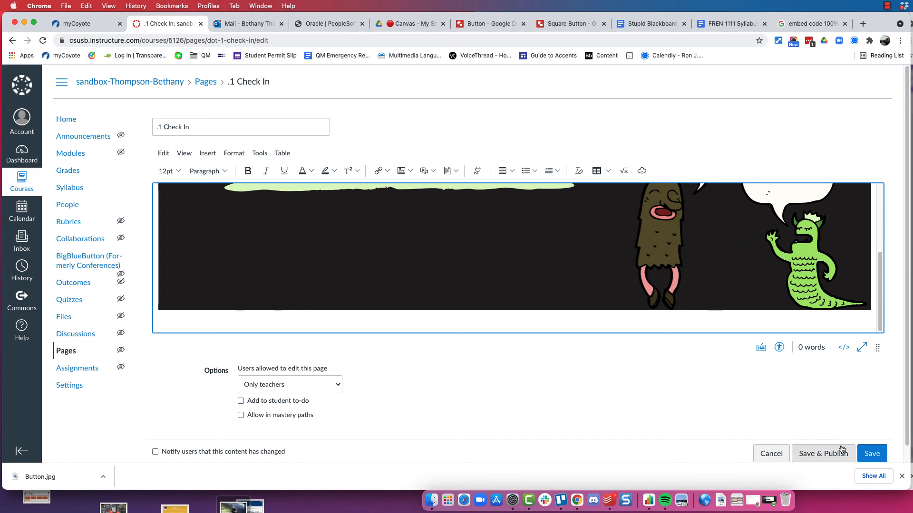
pyautogui.click(877, 454)
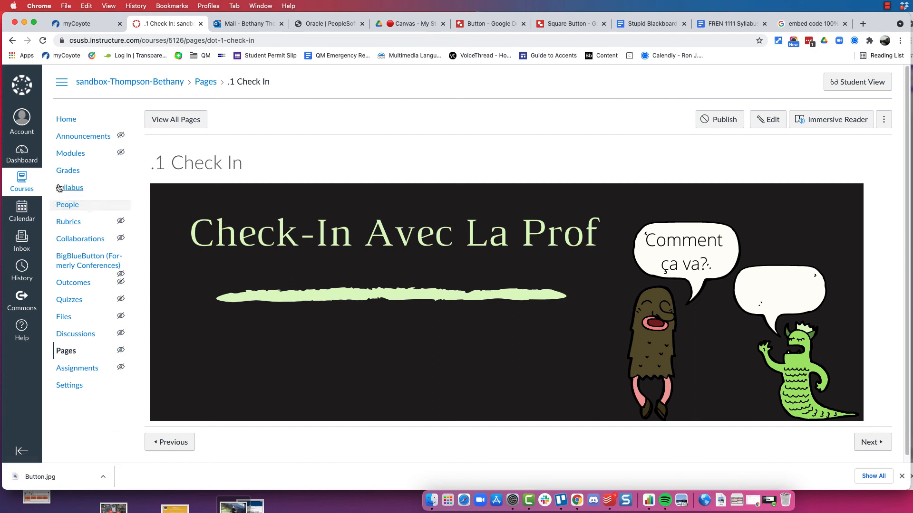
pyautogui.click(92, 152)
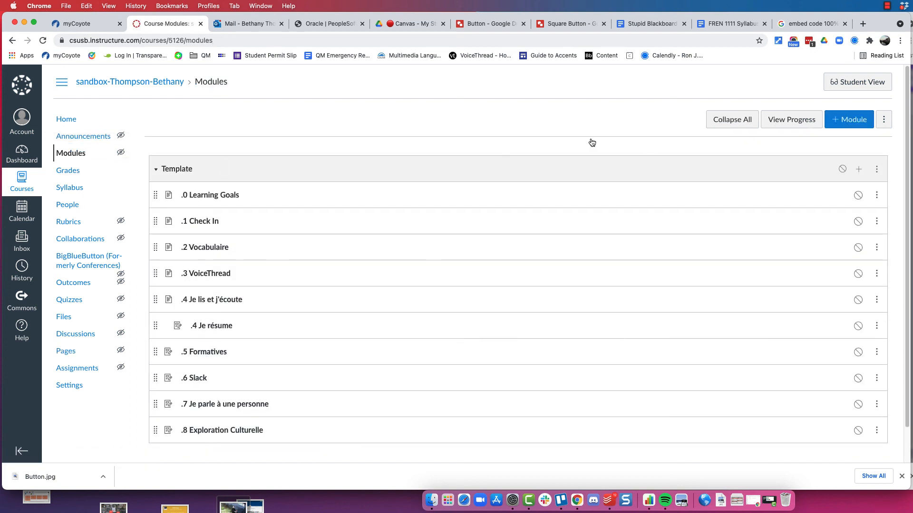
# View the course as a student, leave Student View and reopen the module list.
pyautogui.click(846, 89)
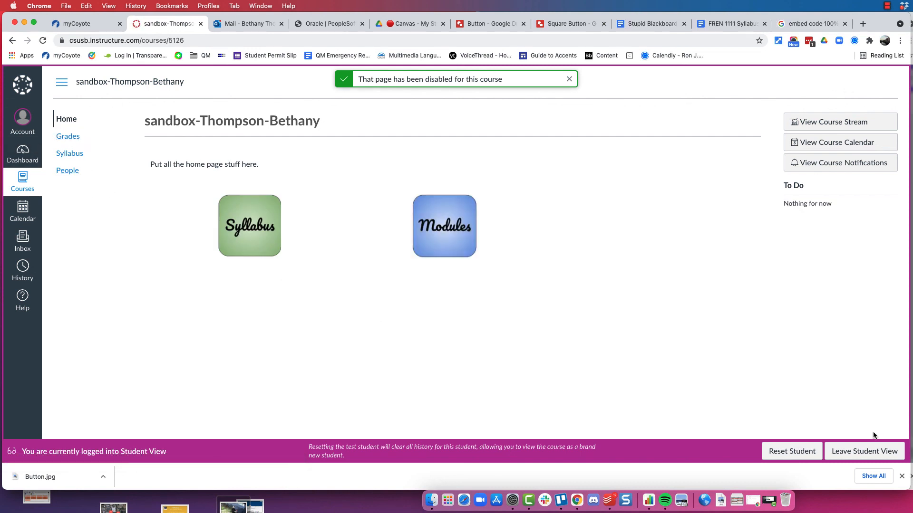
pyautogui.click(842, 461)
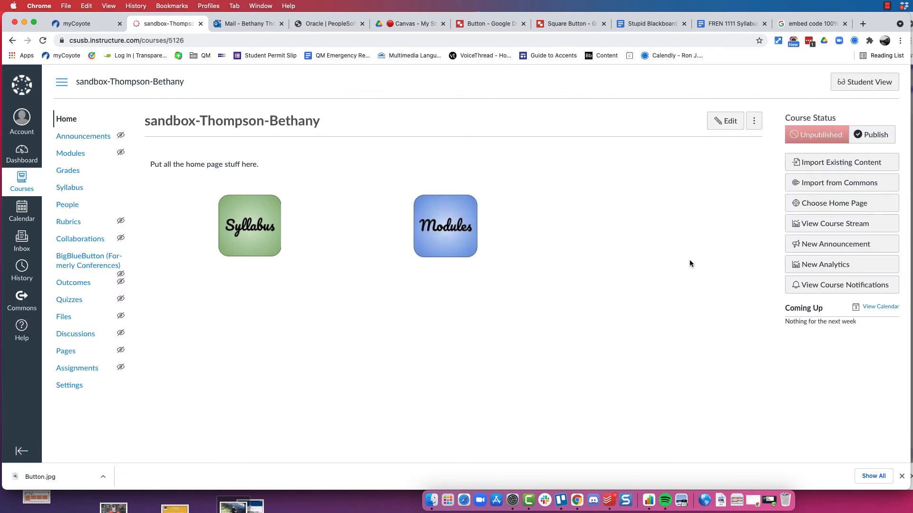
pyautogui.click(77, 155)
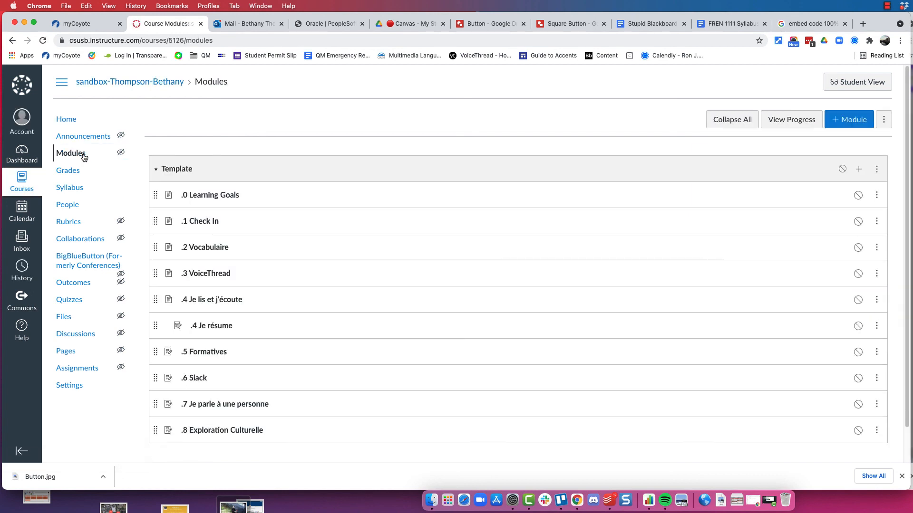
# Publish the Template module with all its items and switch to viewing the course as a student.
pyautogui.click(843, 172)
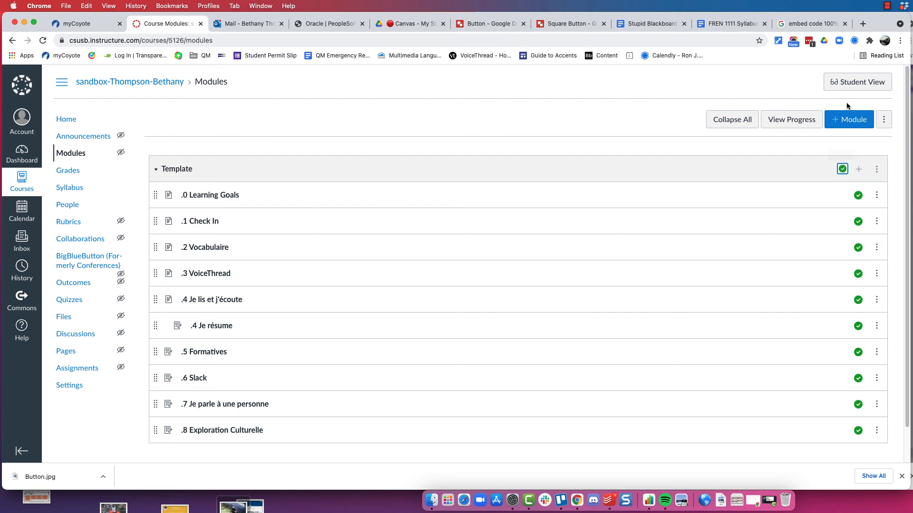
pyautogui.click(853, 87)
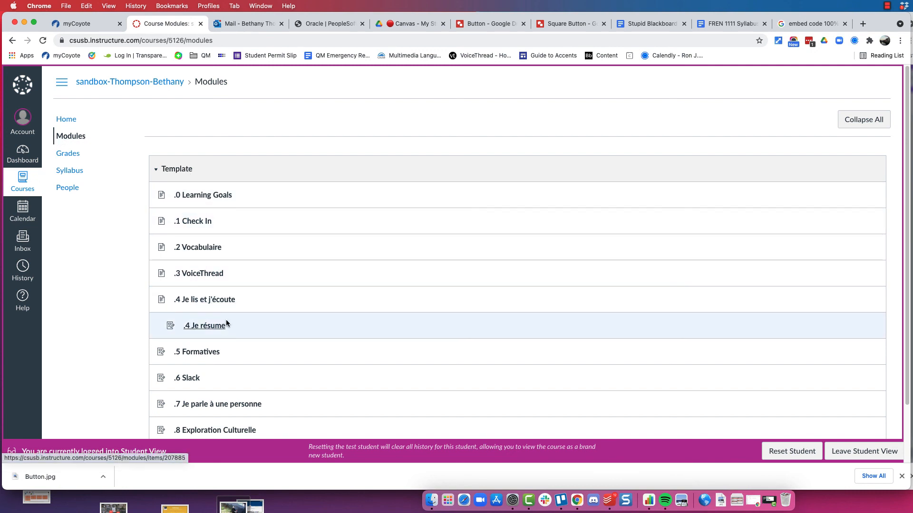
# Preview the .0 Learning Goals and .1 Check In pages with their banners as a student, and leave Student View.
pyautogui.click(213, 196)
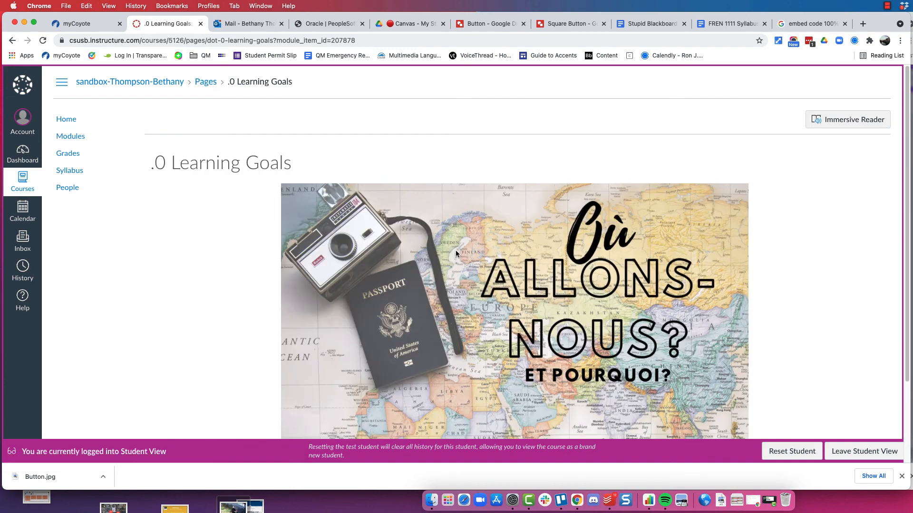
pyautogui.scroll(-5, 495, 255)
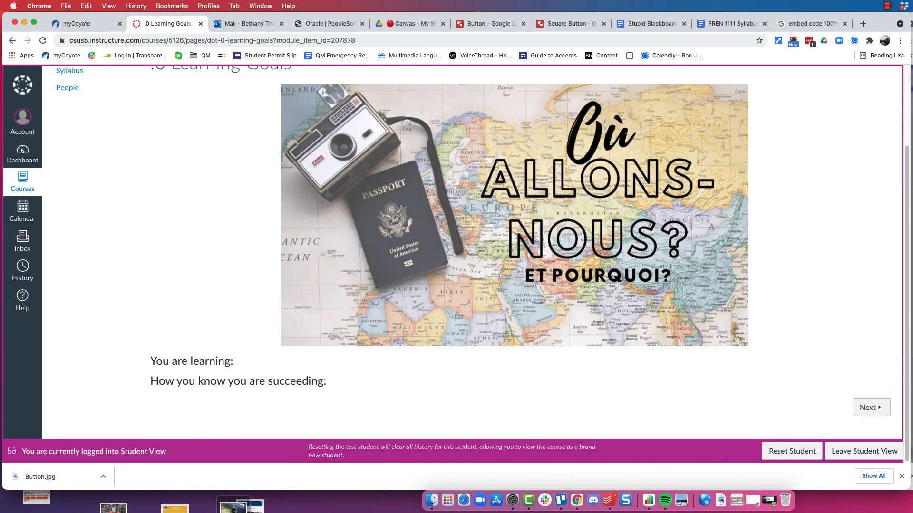
pyautogui.click(869, 407)
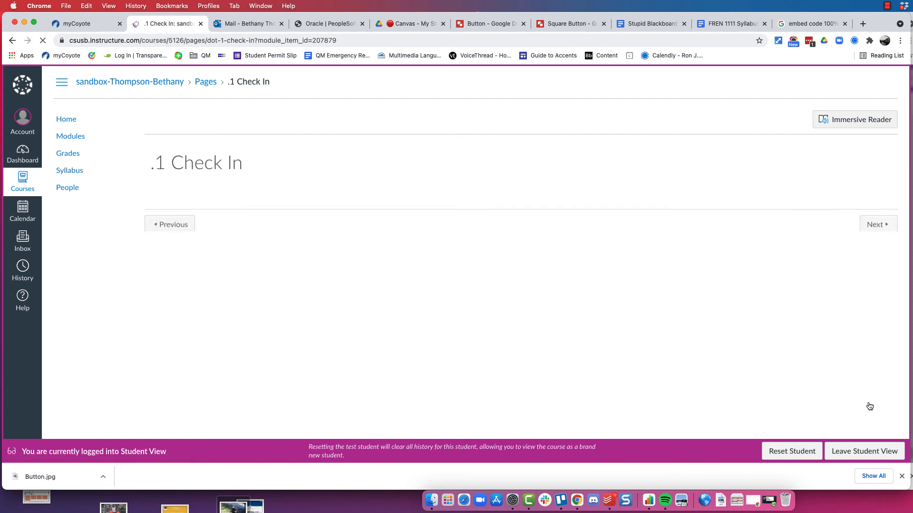
pyautogui.scroll(-2, 808, 380)
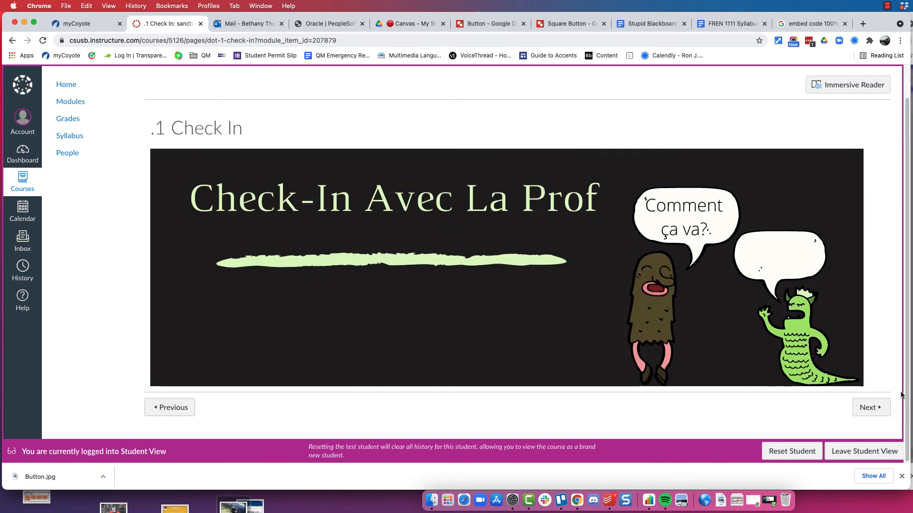
pyautogui.click(856, 452)
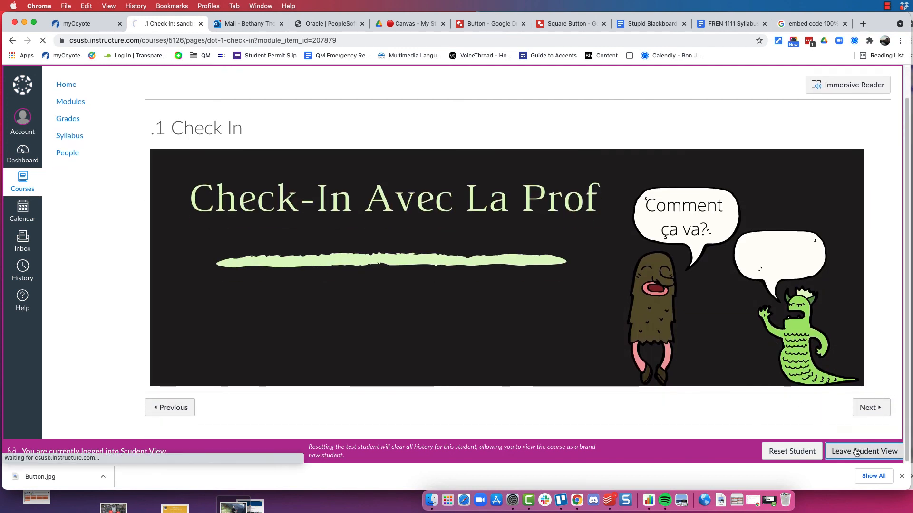